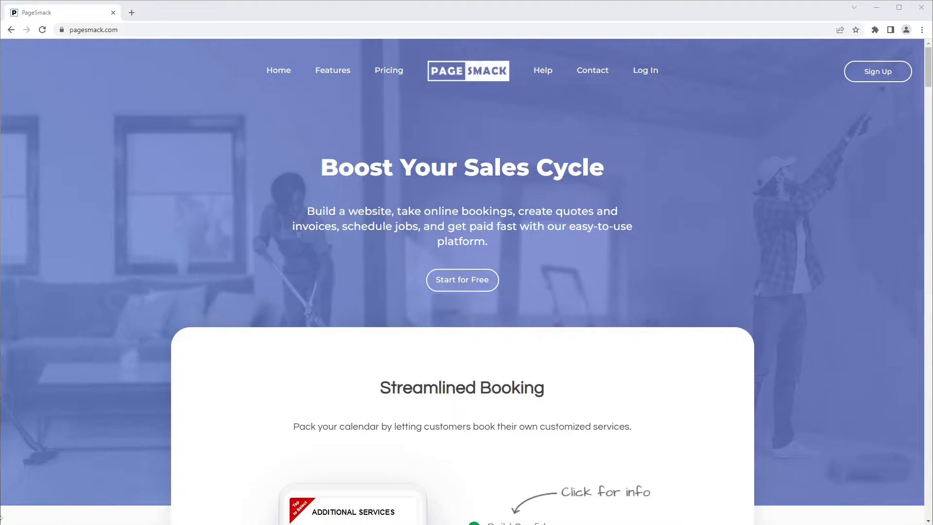
Step: Open the Log In page from the site's home page
left_click(134, 33)
left_click(149, 116)
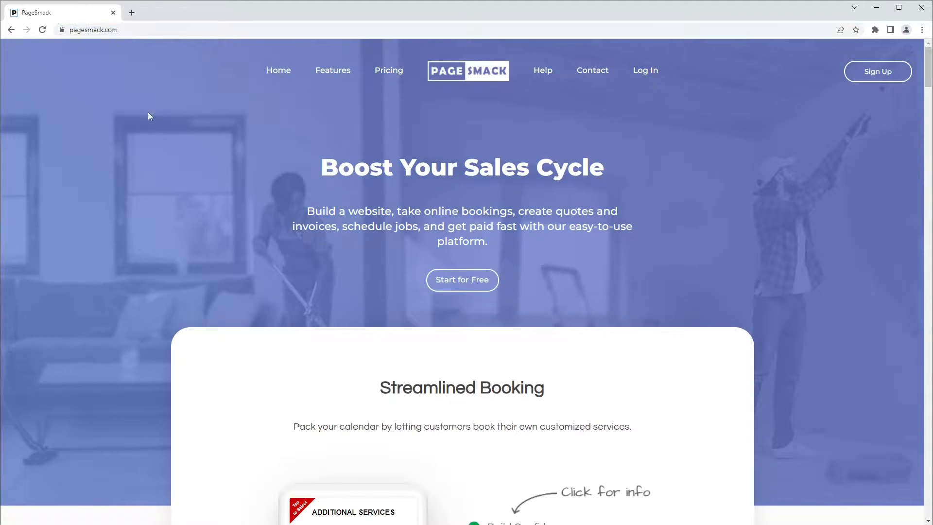
left_click(645, 77)
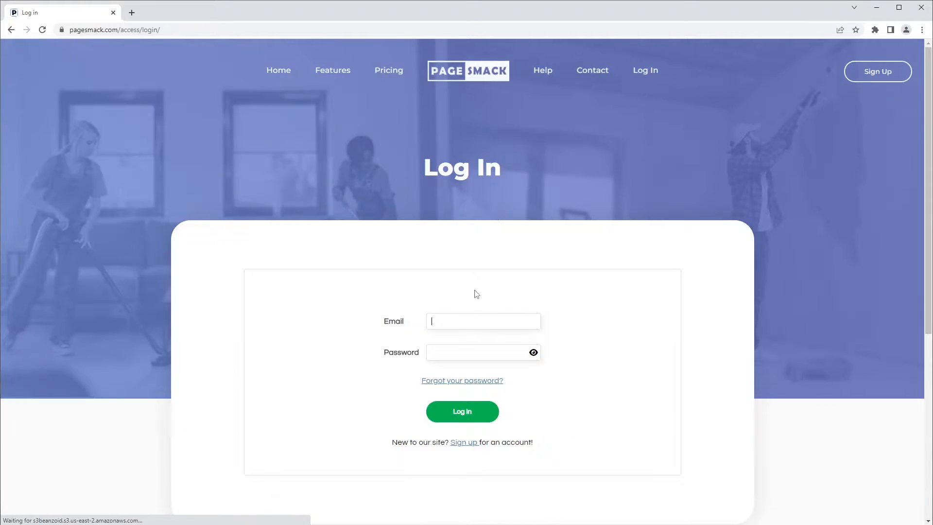
Step: Log in with the employee's e-mail address and account password
left_click(454, 321)
key("ctrl+v")
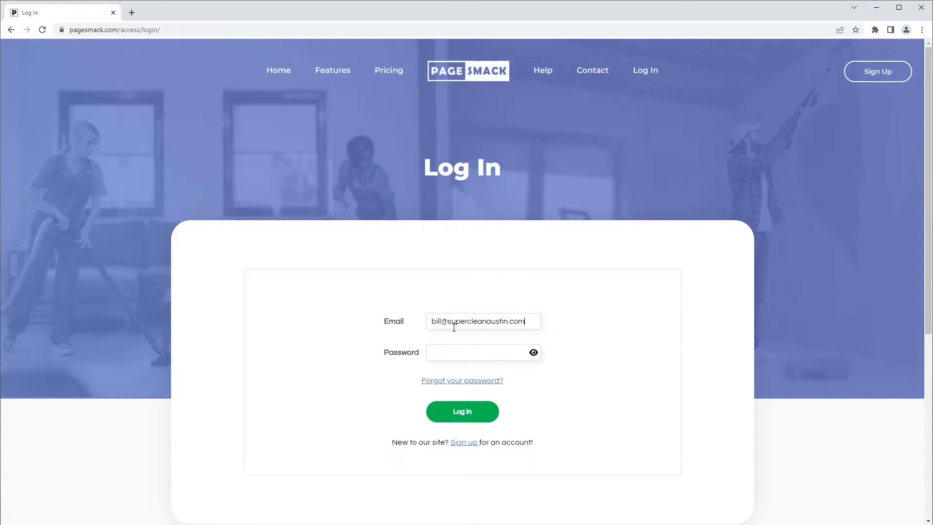
type("••••••••")
key("Return")
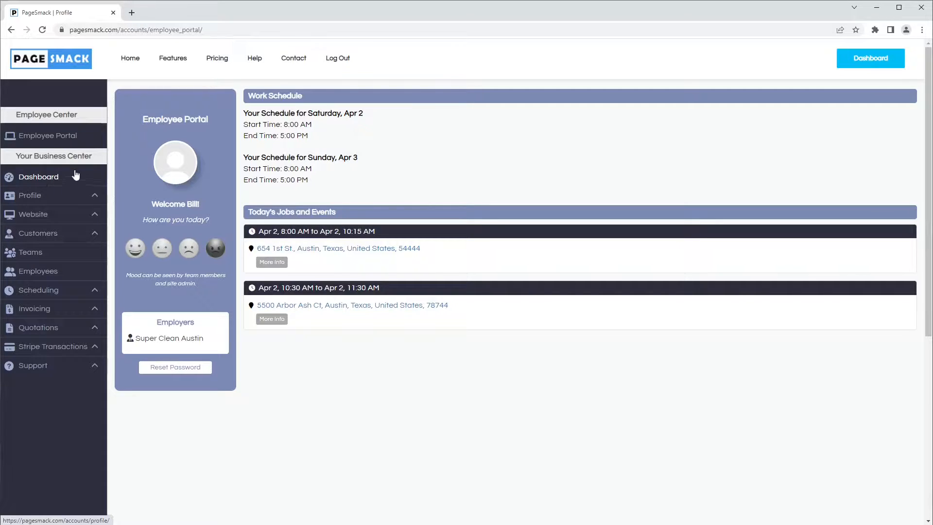
Step: Open the first job's address from the employee portal in a map, zoom in on the location, and return to the portal
left_click(62, 142)
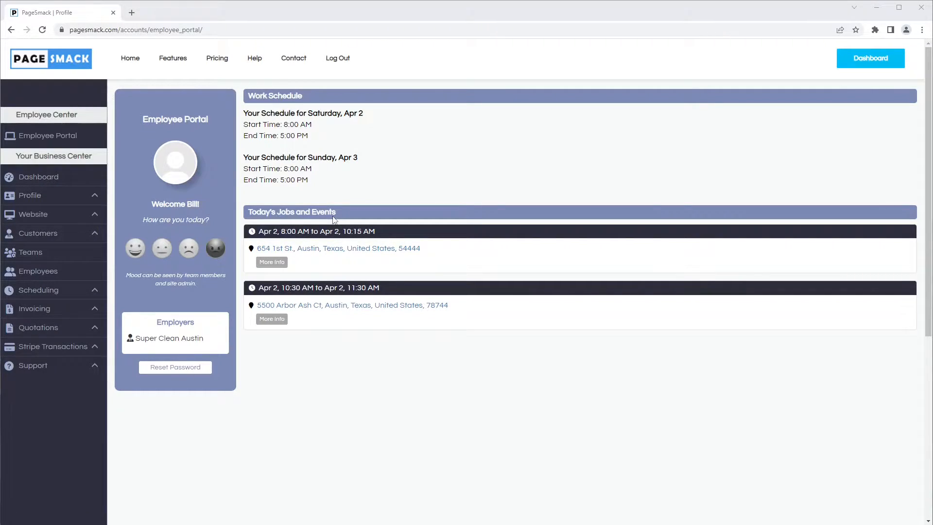
left_click(314, 251)
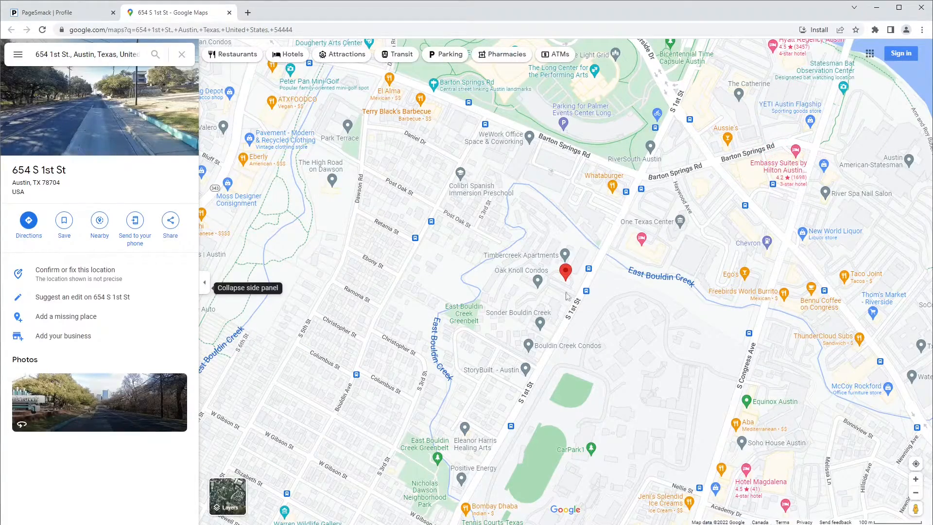
scroll(558, 294, "up", 3)
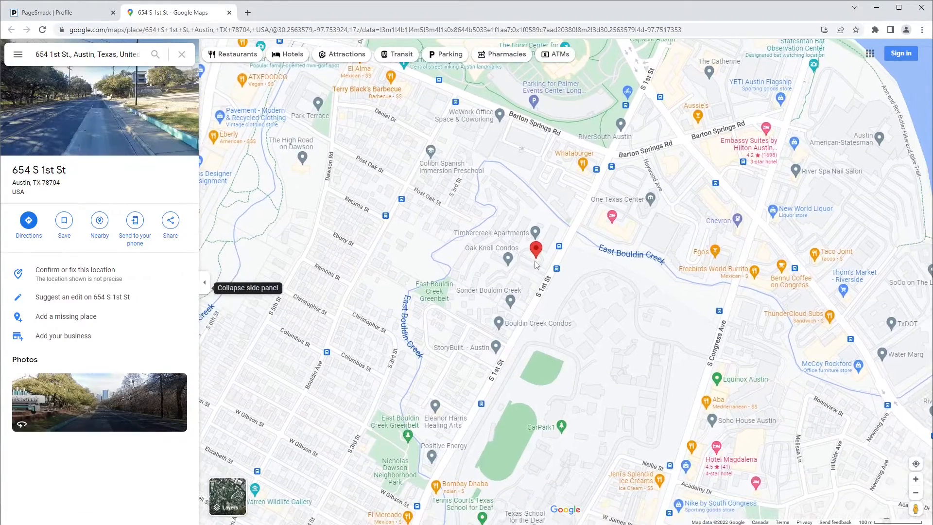
scroll(534, 268, "up", 3)
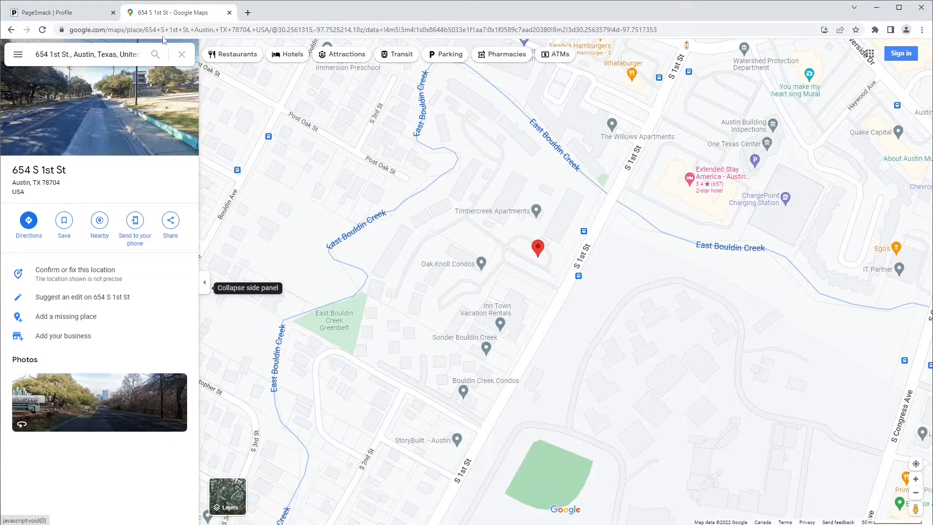
left_click(74, 15)
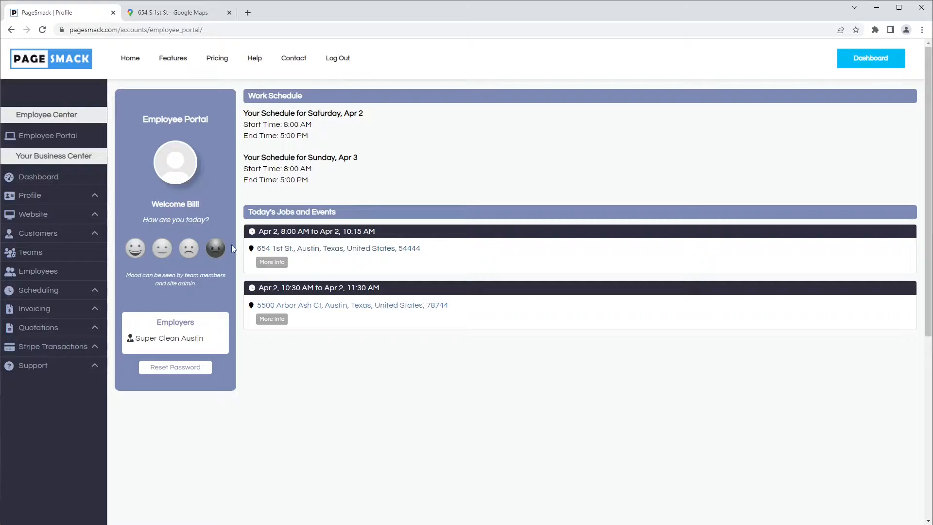
Step: Open the 8:00 AM job's details and send an 'I'll be late by' notice for 45 minutes
left_click(272, 266)
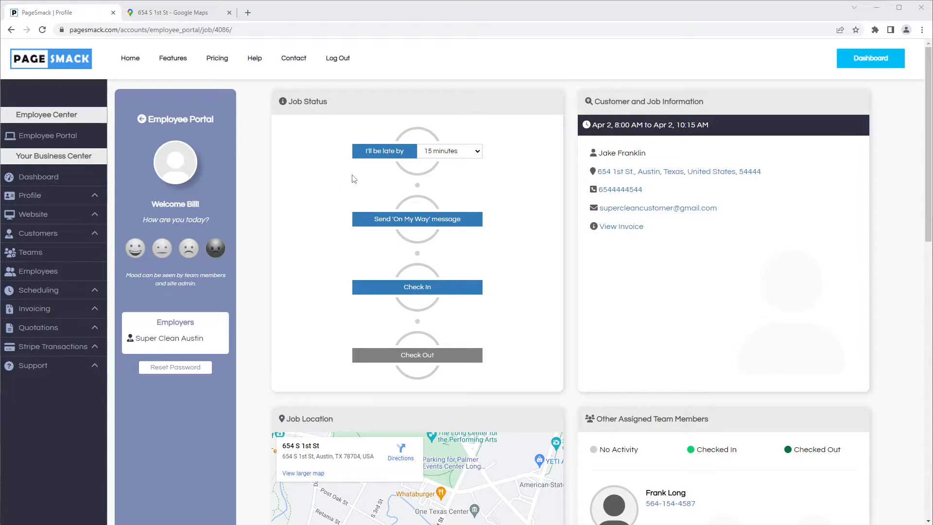
left_click(381, 155)
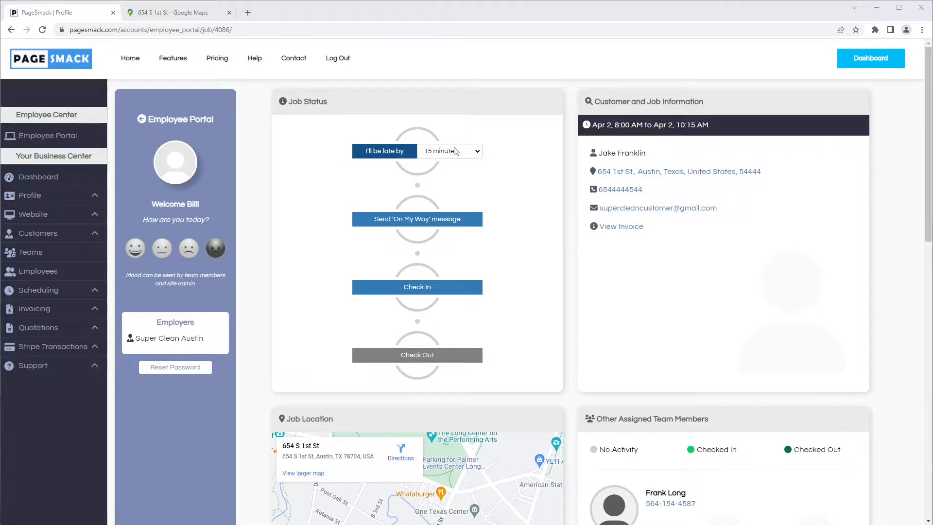
left_click(452, 152)
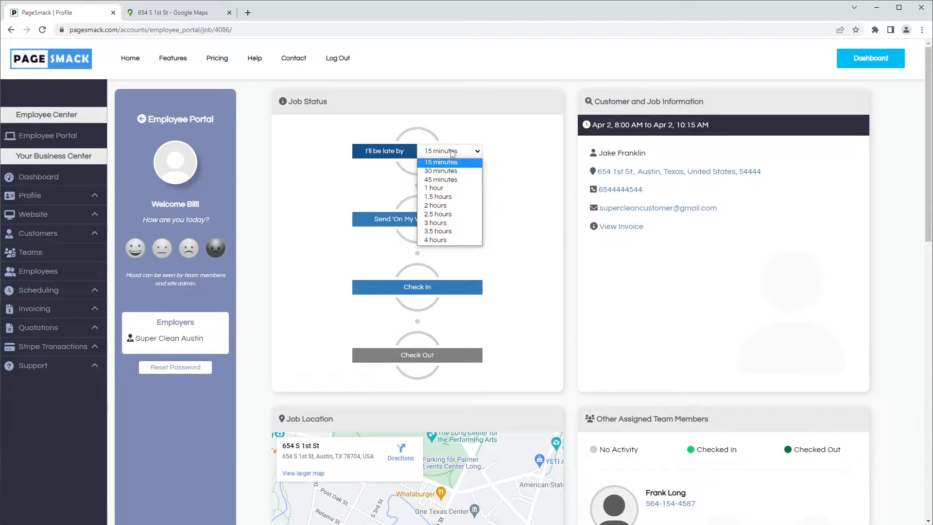
left_click(447, 180)
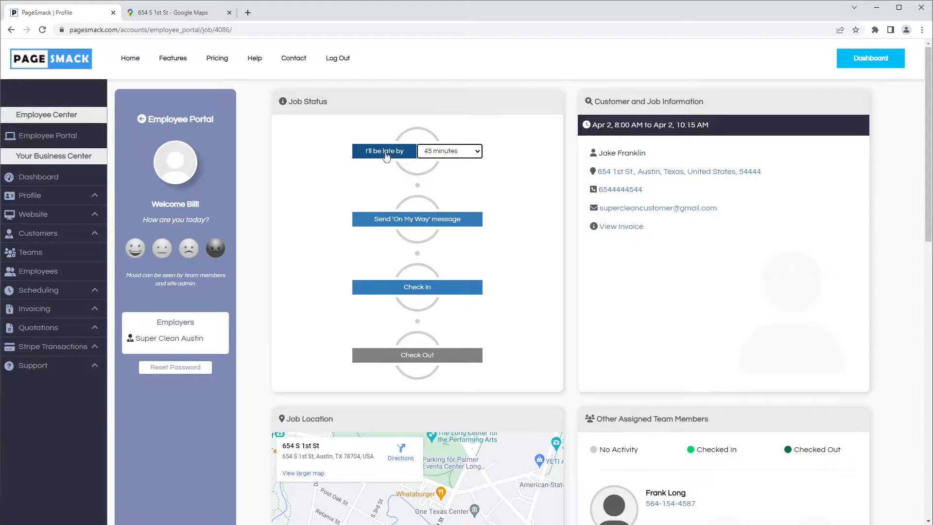
left_click(404, 170)
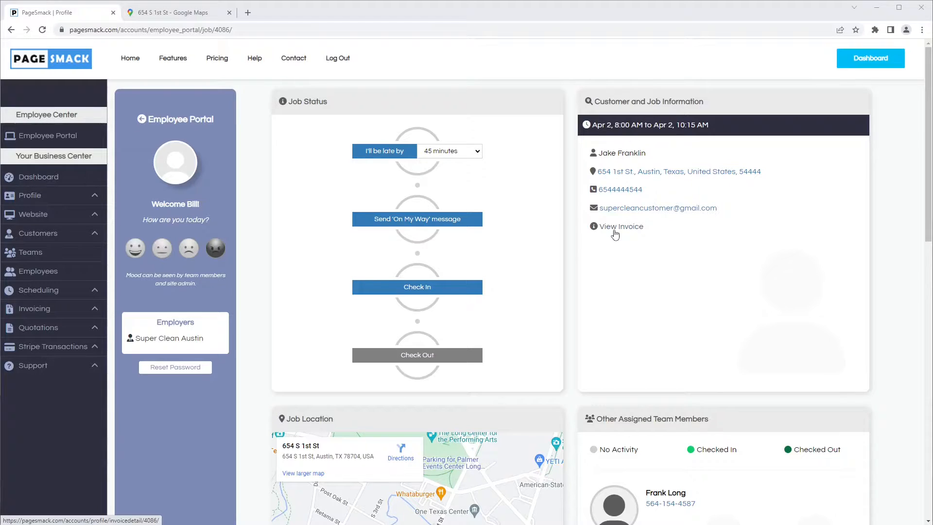
Step: Examine the job location map and the other assigned team members' activity statuses
scroll(622, 277, "down", 3)
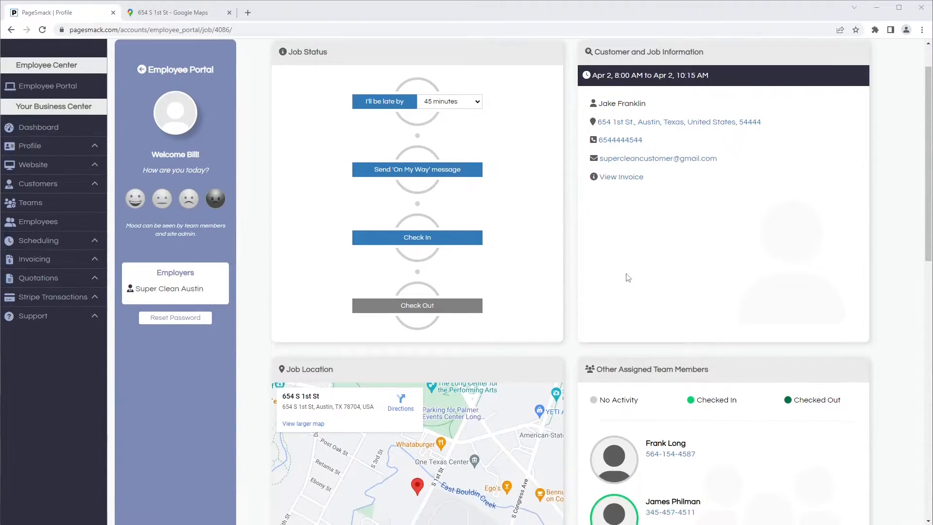
scroll(627, 277, "up", 1)
scroll(483, 308, "down", 1)
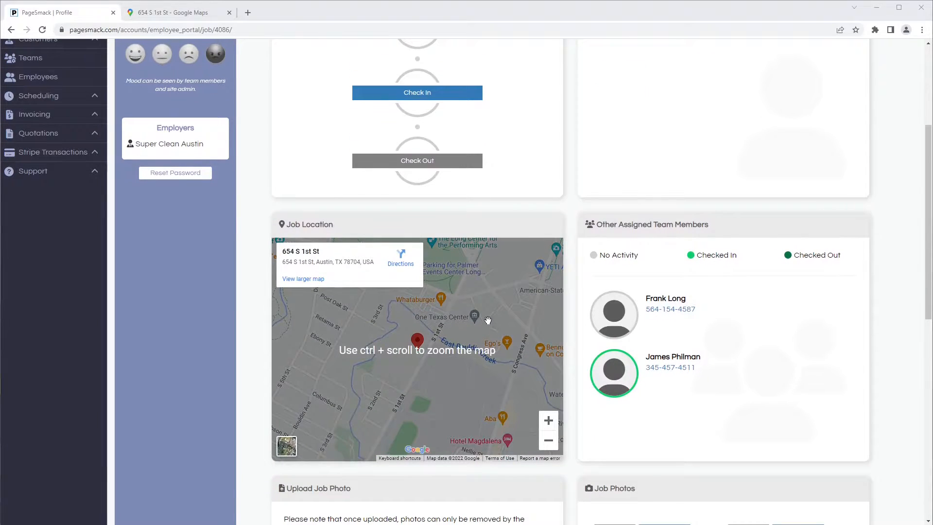
left_click_drag(468, 301, 516, 312)
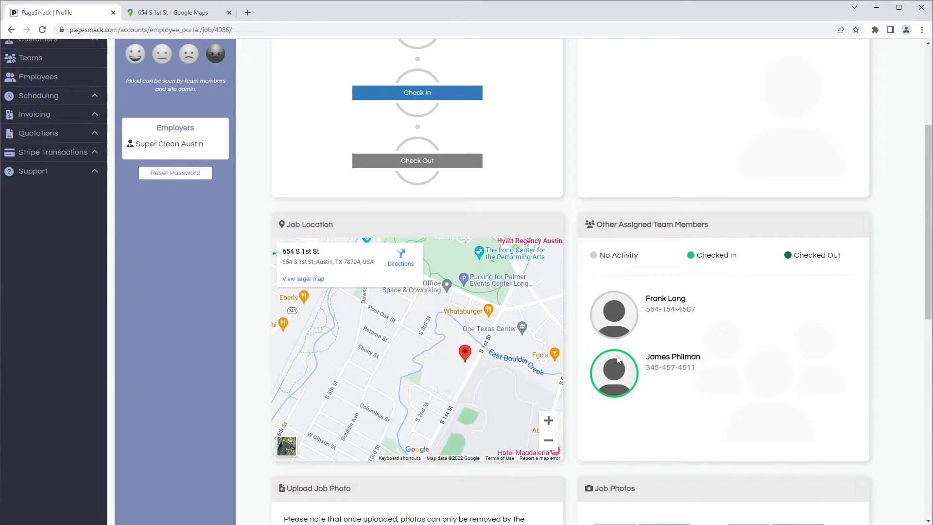
left_click_drag(600, 252, 639, 257)
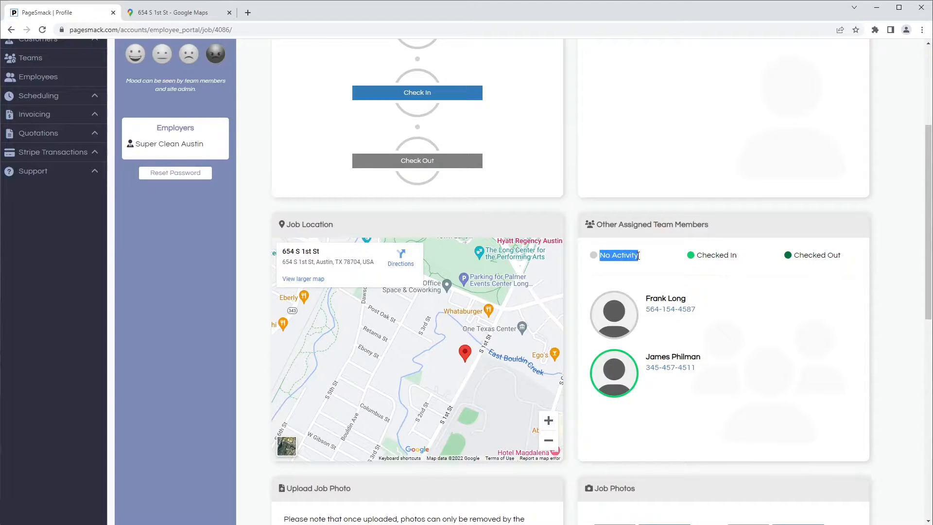
left_click_drag(696, 255, 737, 256)
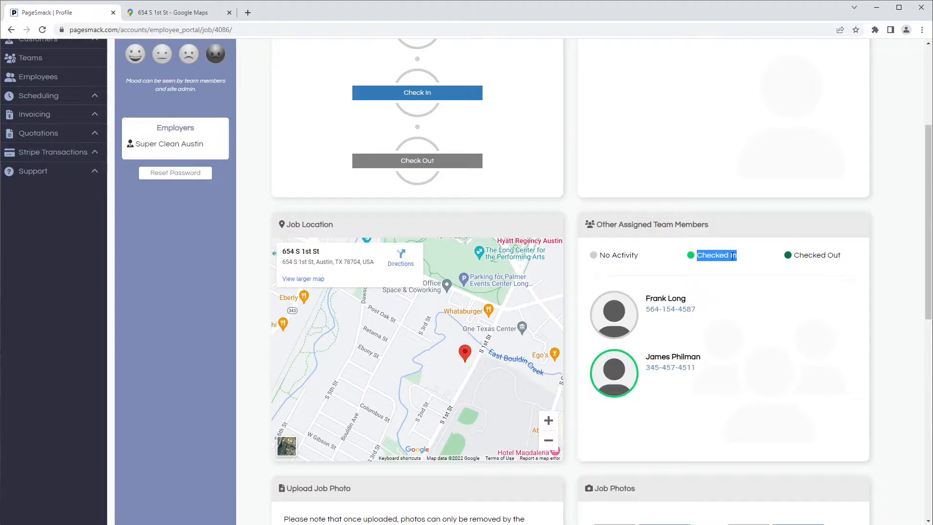
left_click(613, 371)
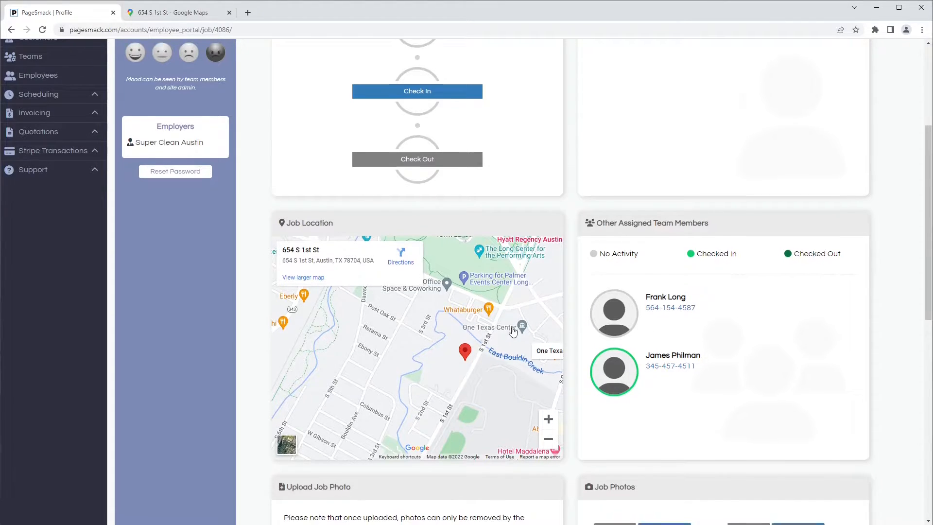
Step: View the job photos in the viewer, step to the second image, and close it
scroll(512, 331, "down", 6)
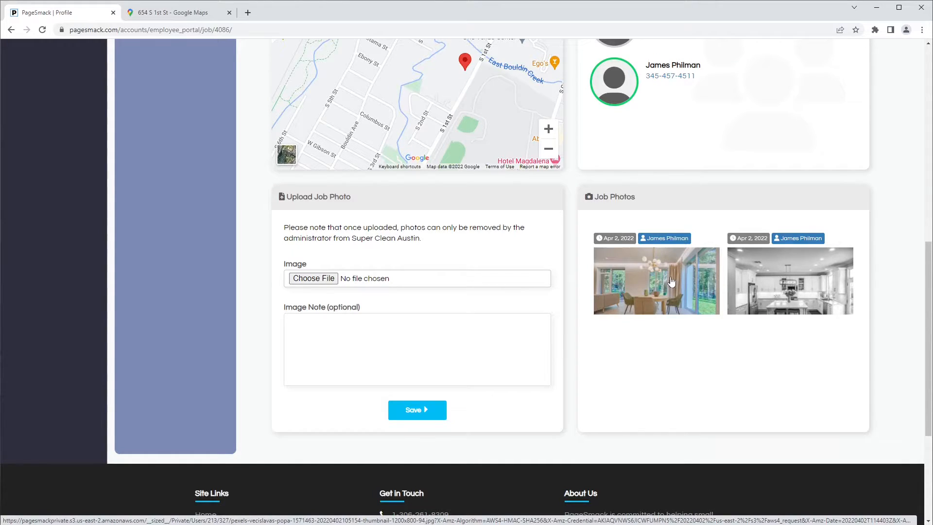
left_click(645, 294)
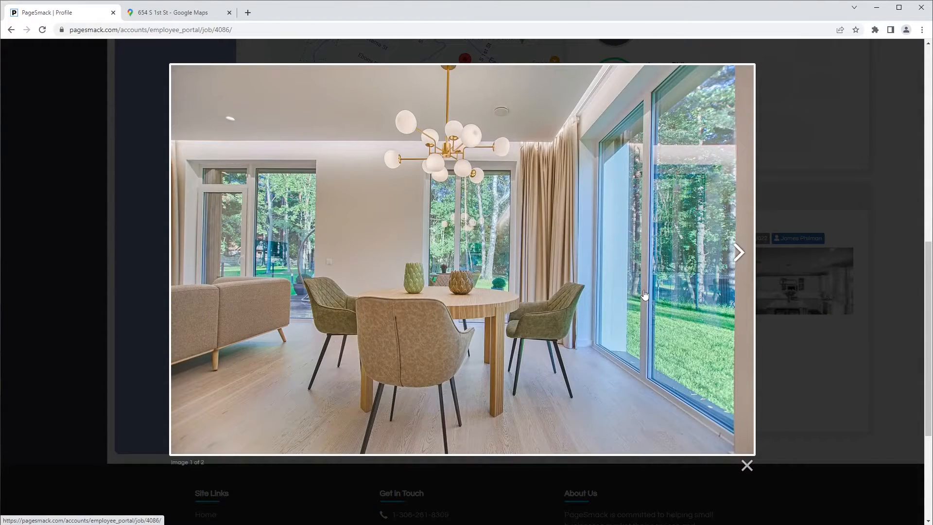
left_click(734, 261)
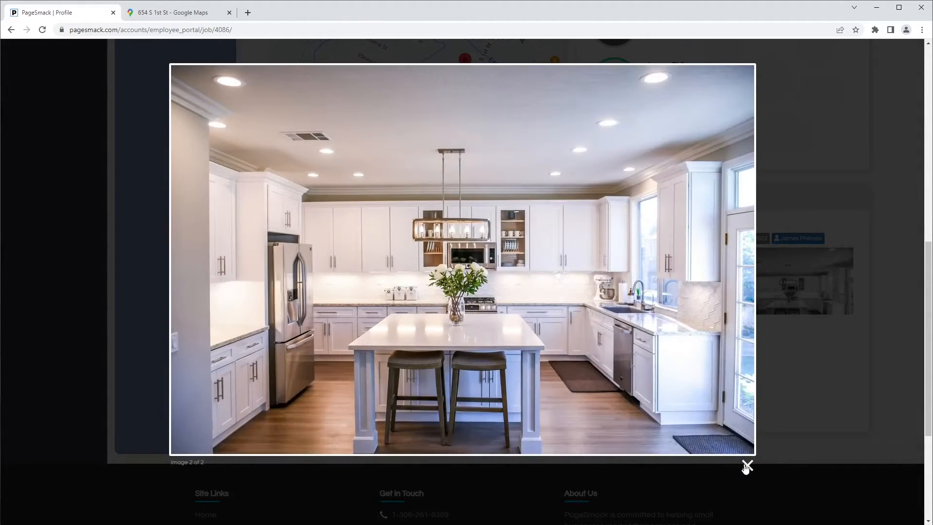
left_click(746, 464)
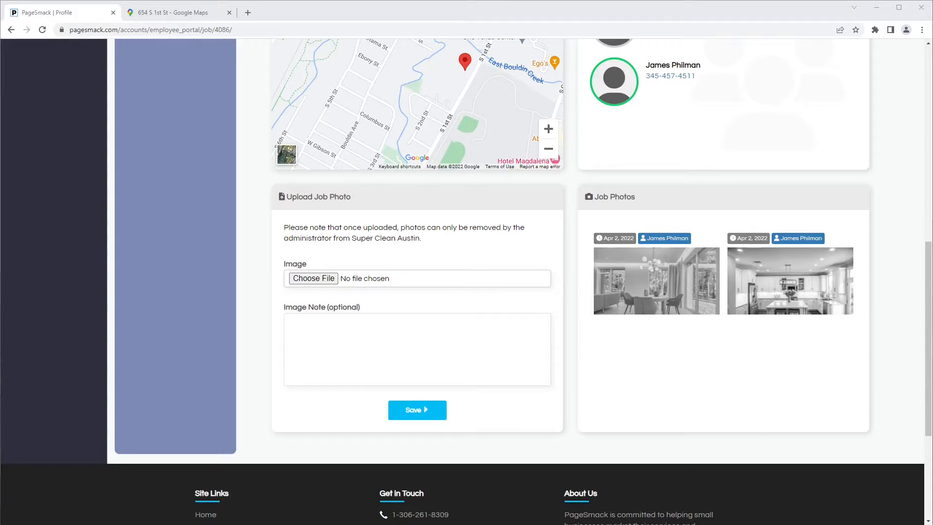
Step: Open the job's invoice and review the customer information and booking details
scroll(564, 261, "up", 5)
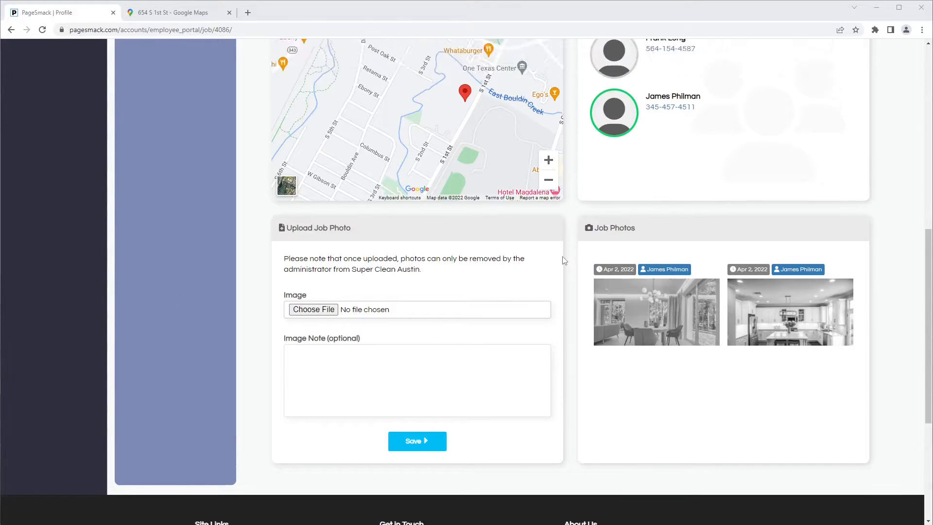
scroll(564, 261, "up", 5)
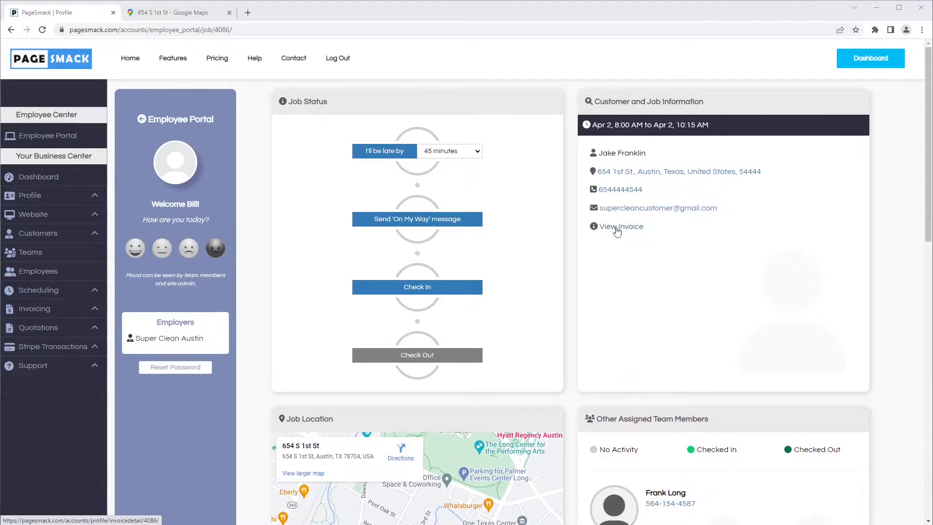
left_click(617, 228)
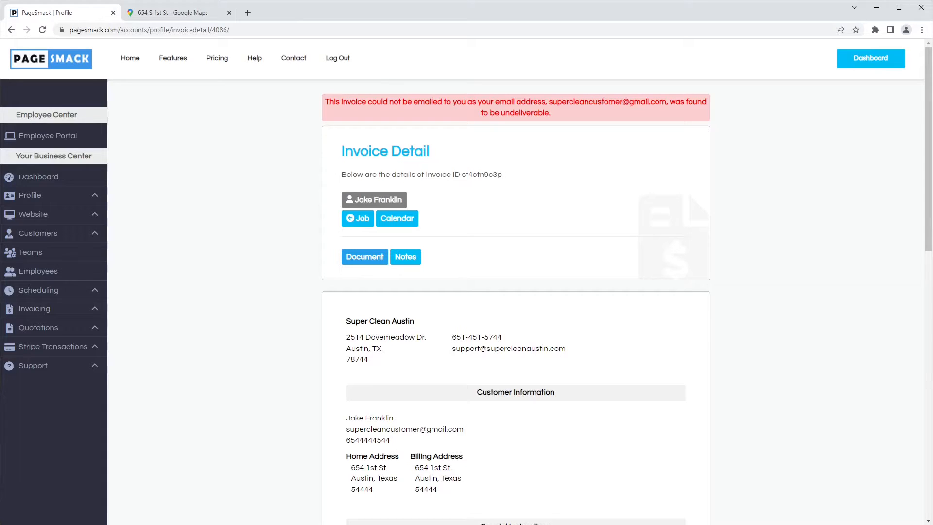
scroll(254, 337, "down", 5)
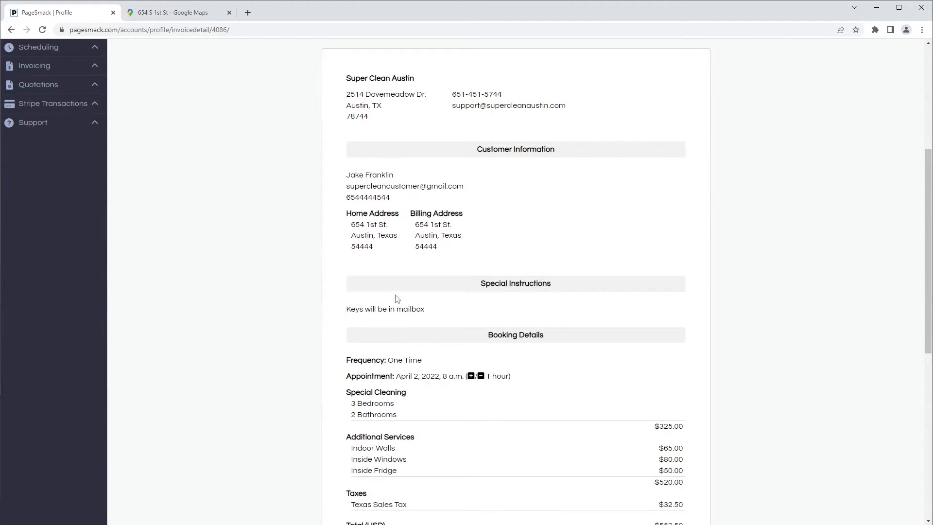
scroll(356, 309, "down", 2)
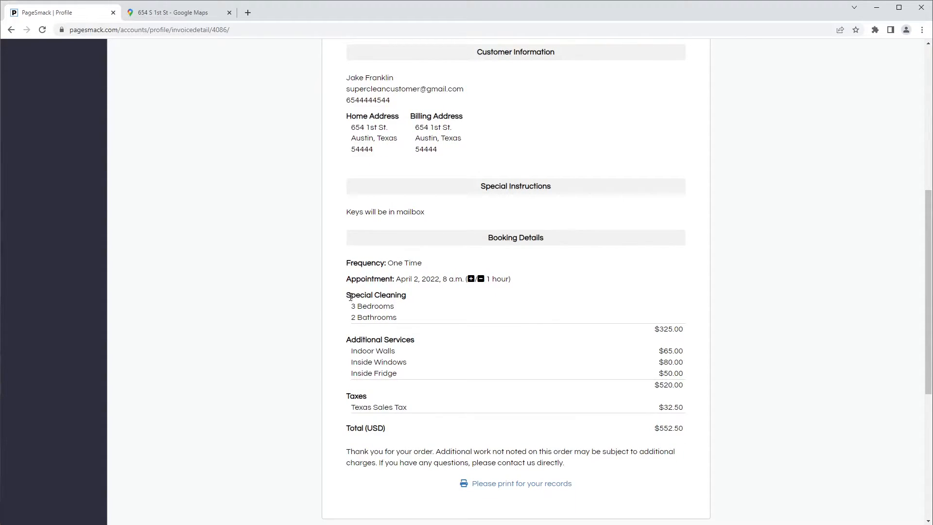
left_click_drag(346, 296, 409, 297)
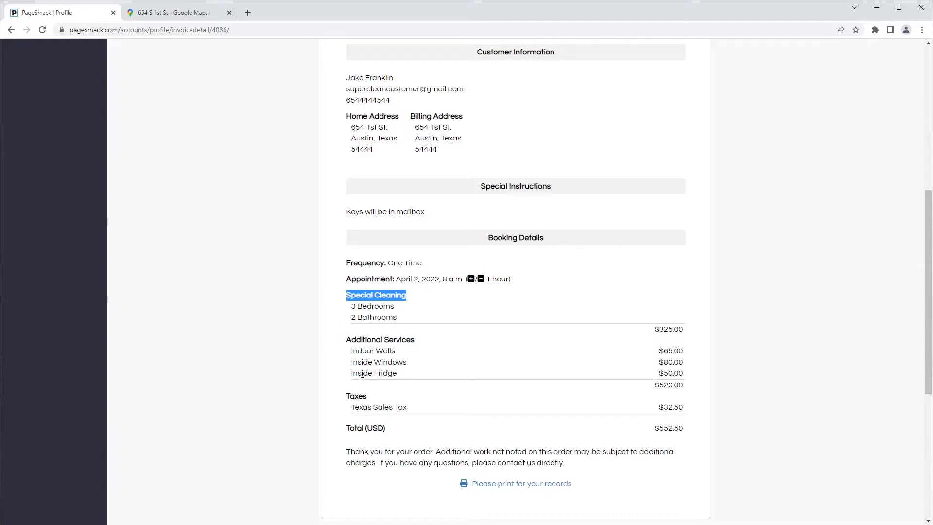
scroll(360, 374, "up", 1)
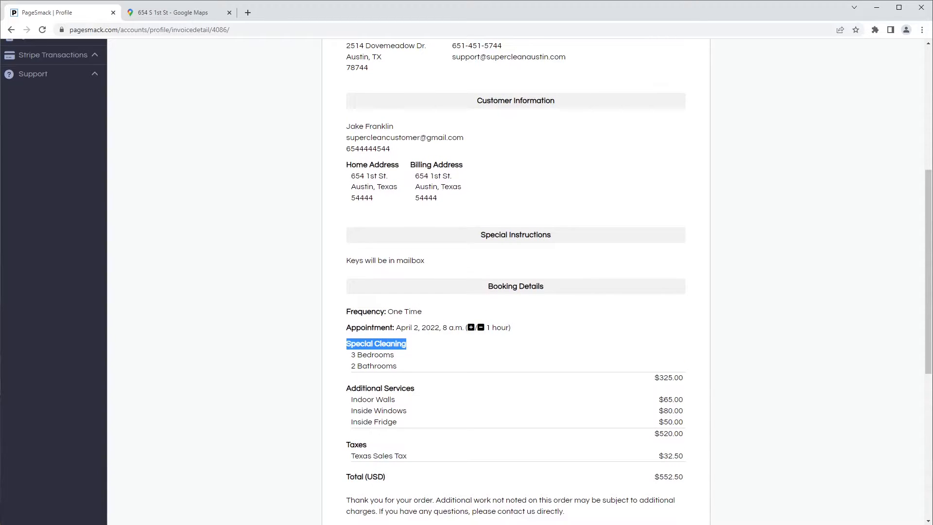
scroll(258, 461, "up", 6)
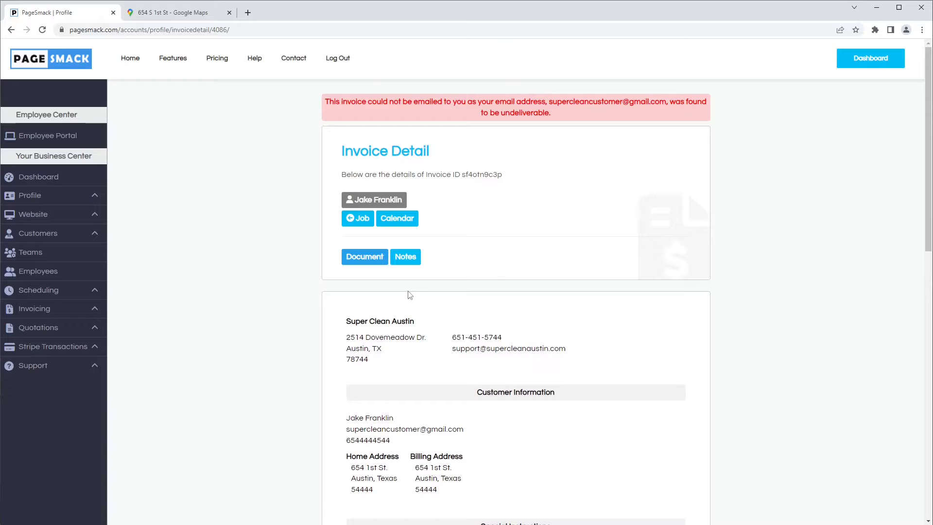
Step: Open the invoice's notes and read the appointment note and the form for creating a job note
left_click(405, 264)
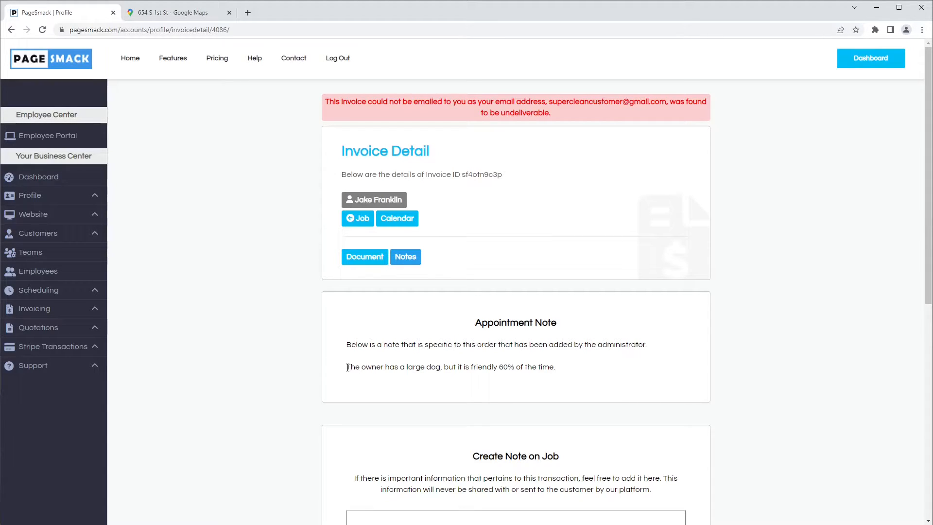
left_click_drag(347, 367, 433, 367)
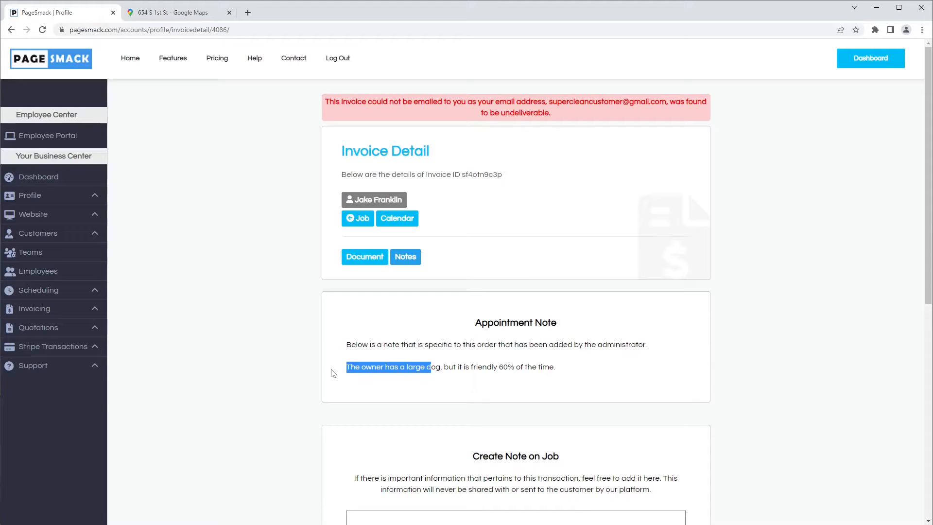
scroll(288, 376, "down", 2)
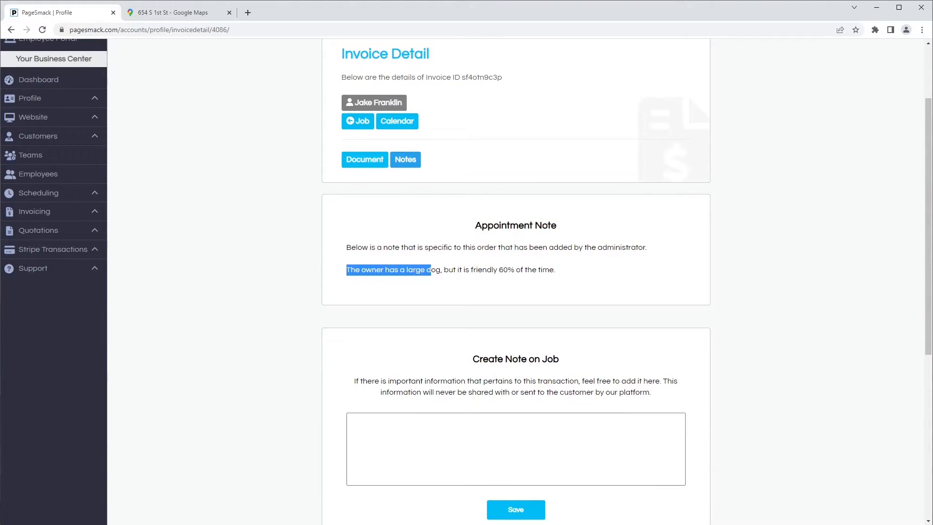
scroll(339, 413, "down", 2)
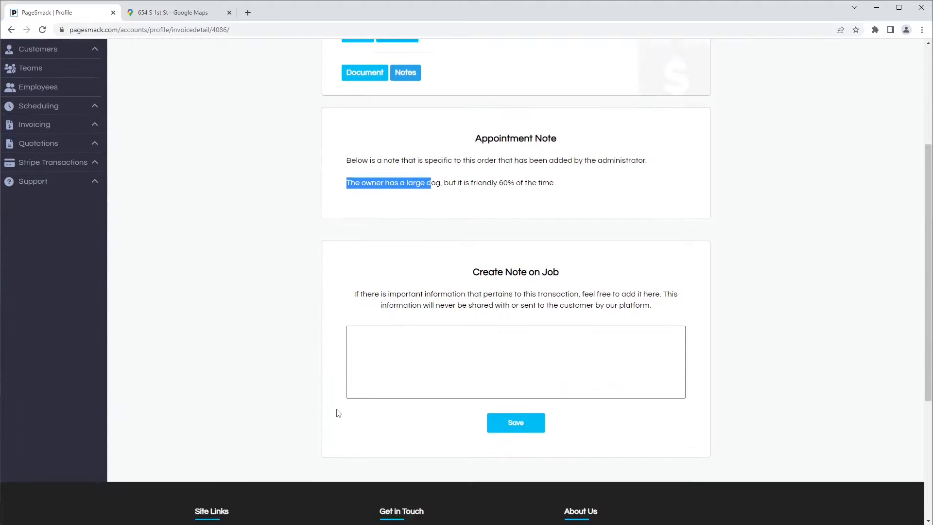
Step: Add the job note "The dog was nice to me" and save it
left_click(414, 352)
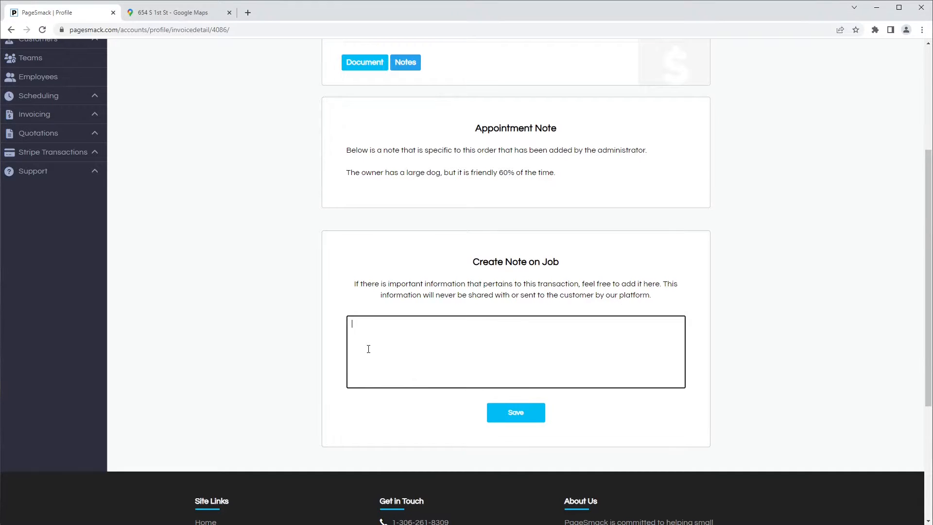
type("he dog was nice to me")
left_click(520, 416)
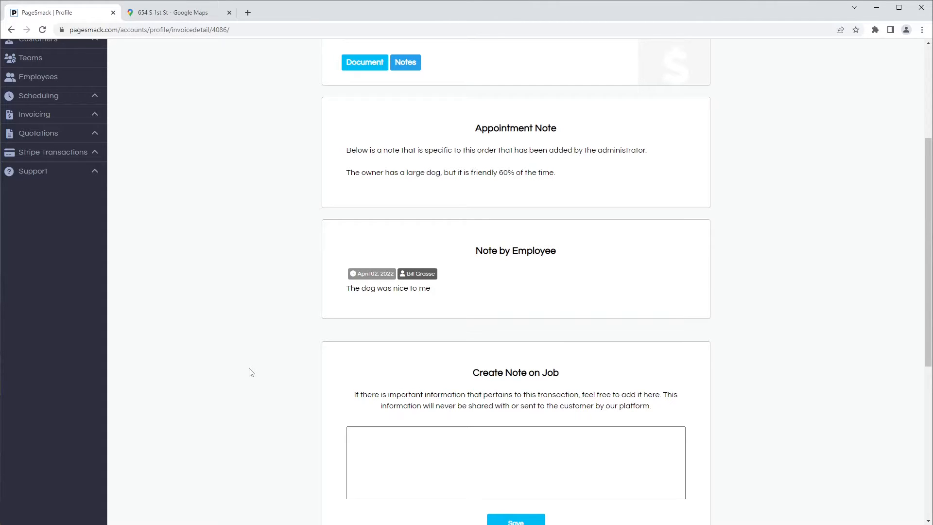
Step: Return to the employee portal and open the profile page via the Super Clean Austin employer entry
scroll(251, 372, "up", 4)
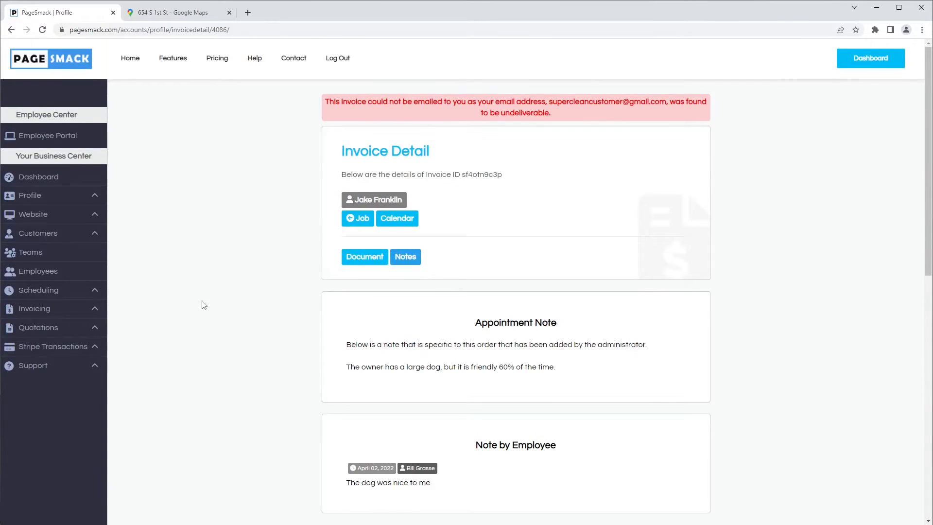
left_click(60, 140)
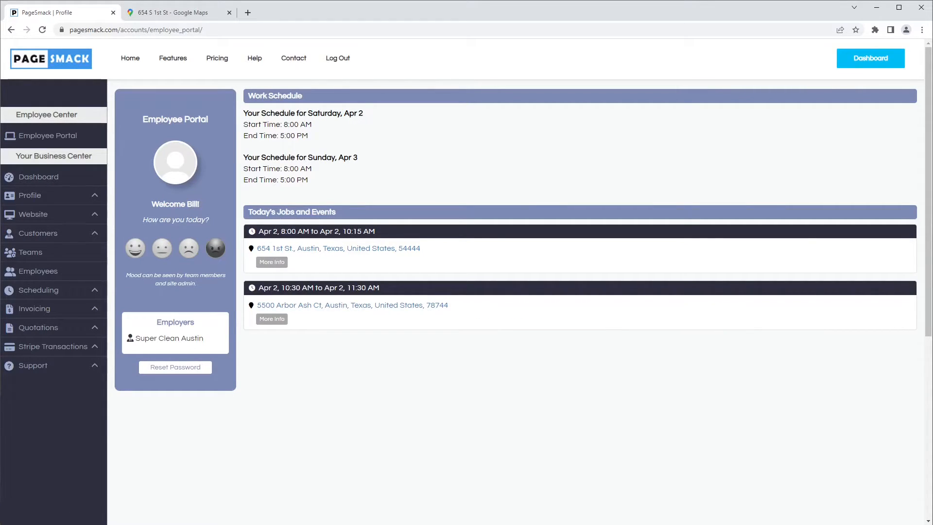
left_click(171, 340)
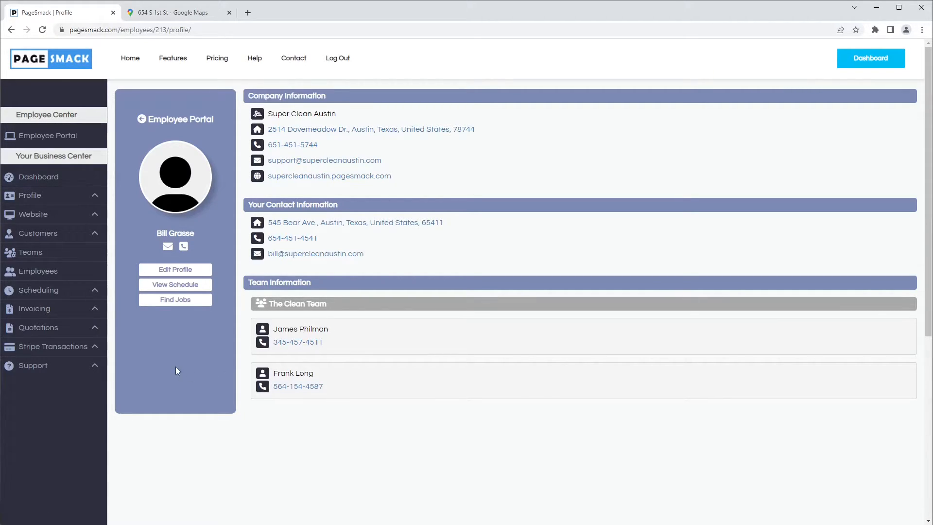
Step: Edit the employee profile, changing the street address number to 560, and save it
left_click(175, 270)
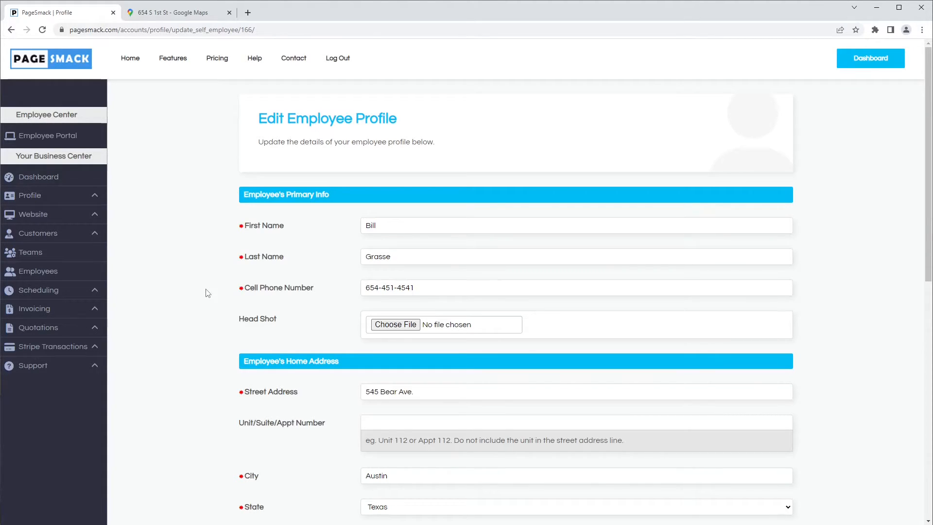
scroll(221, 314, "down", 2)
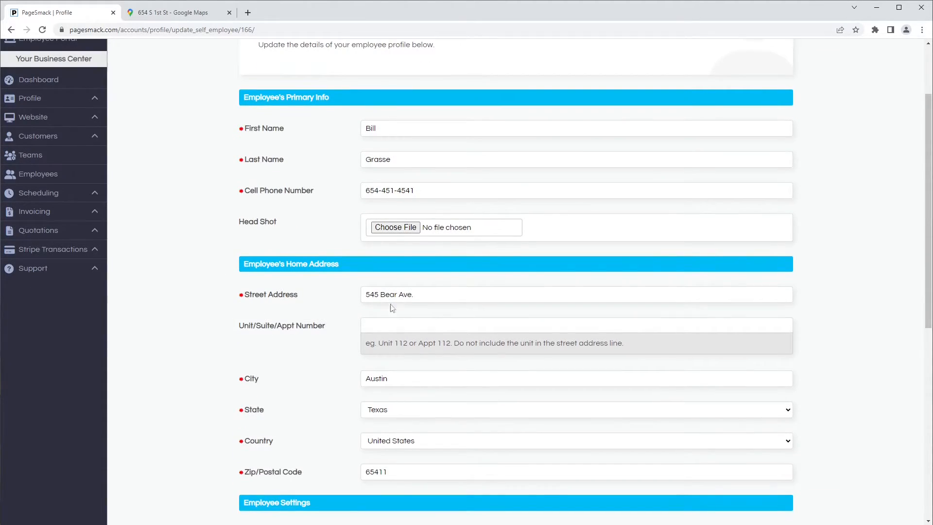
left_click(379, 294)
key("shift+Home")
type("560")
scroll(403, 291, "down", 2)
scroll(404, 290, "down", 2)
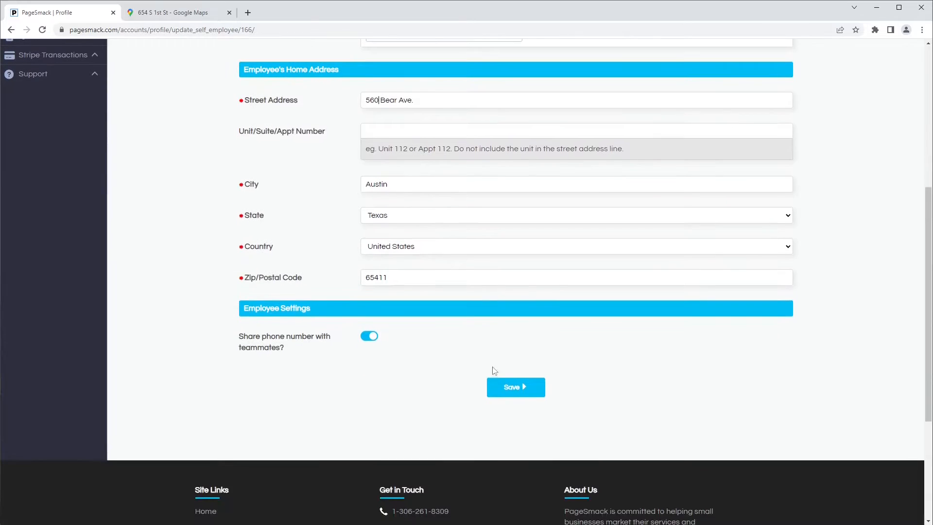
left_click(515, 388)
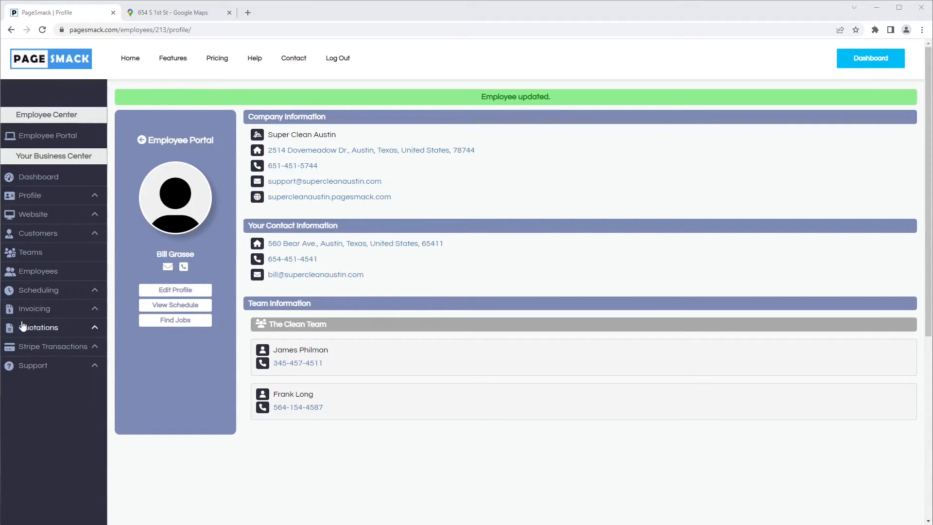
Step: Open the work schedule and preview it in the browser's iPhone XR device emulation
left_click(153, 306)
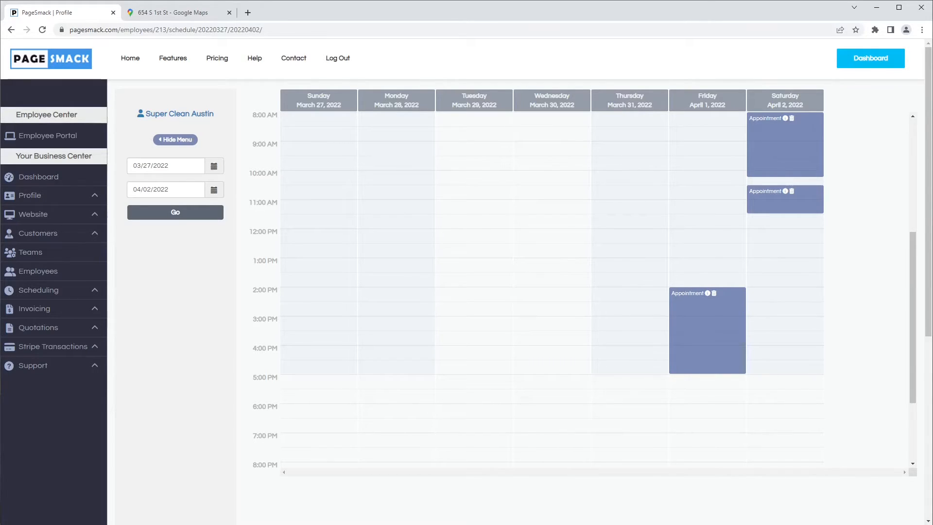
right_click(183, 360)
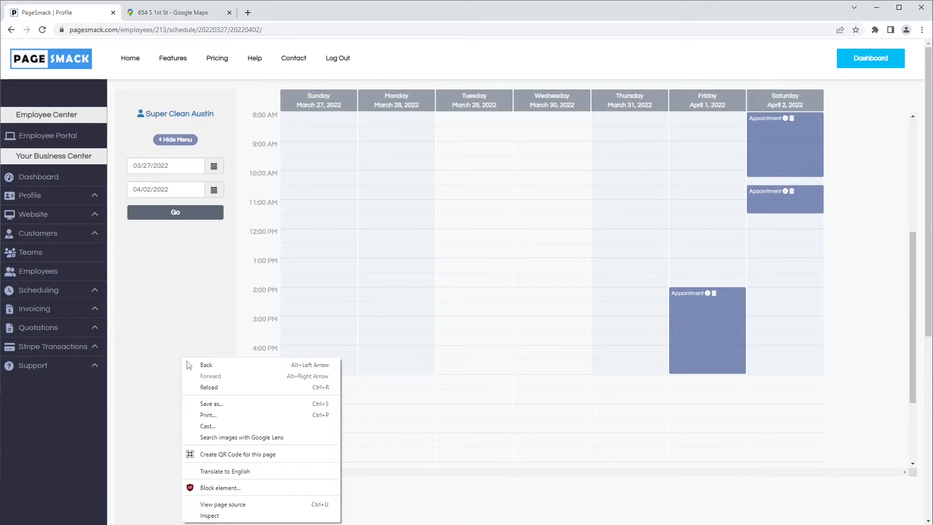
left_click(234, 516)
left_click(832, 46)
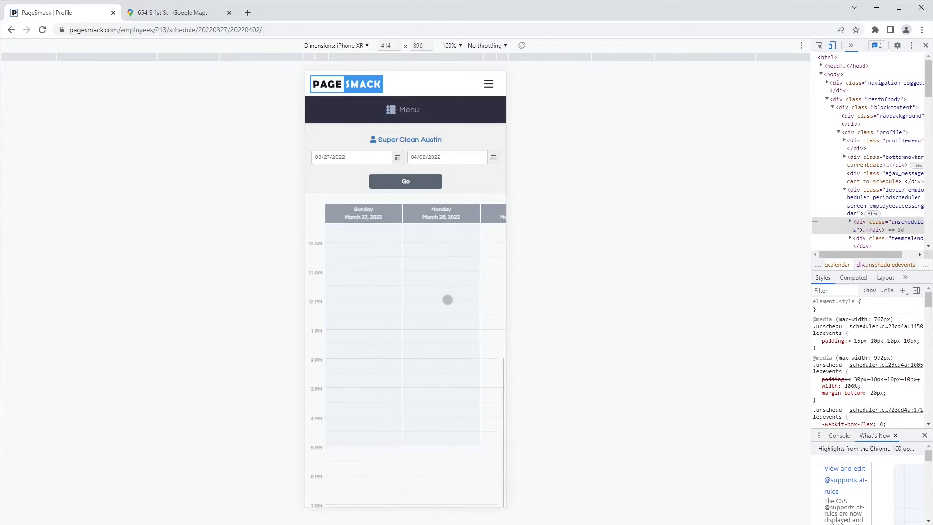
left_click_drag(447, 300, 485, 370)
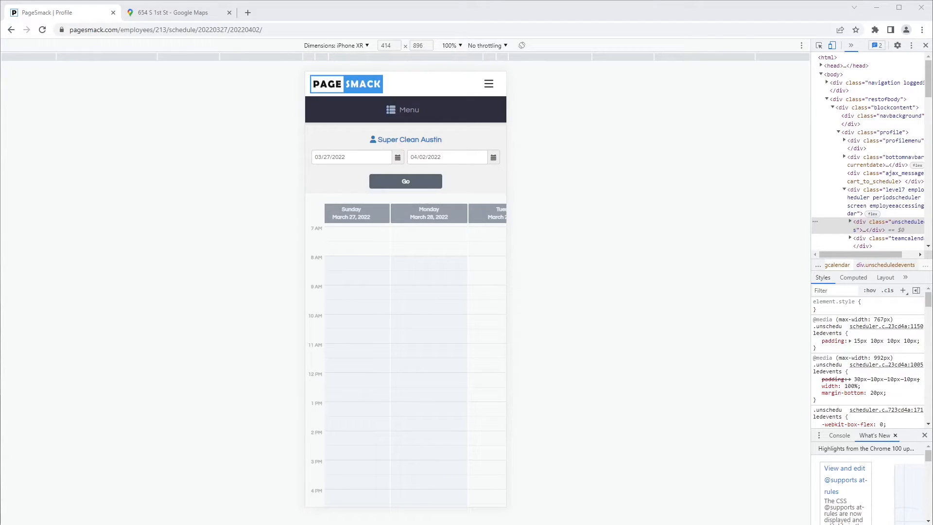
Step: Set the schedule's end date to 04/14/2022 and reload the calendar
left_click(420, 157)
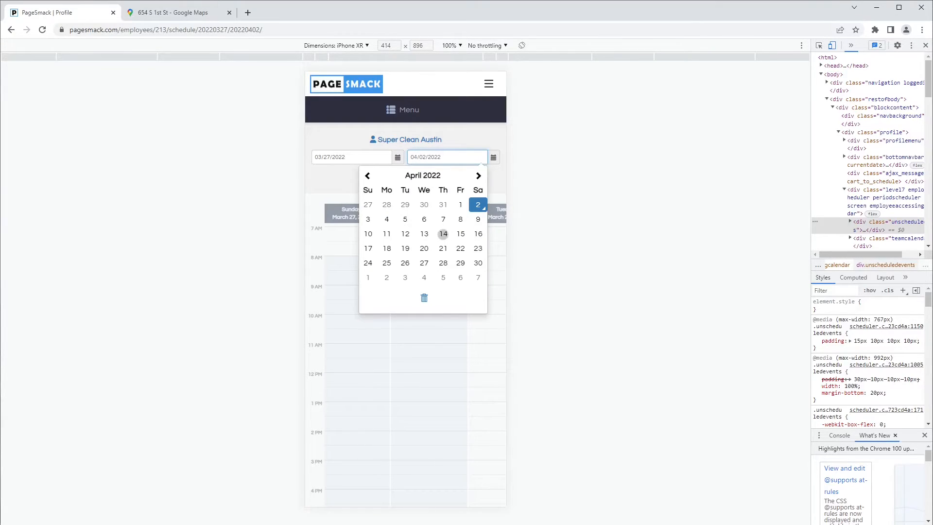
left_click(443, 234)
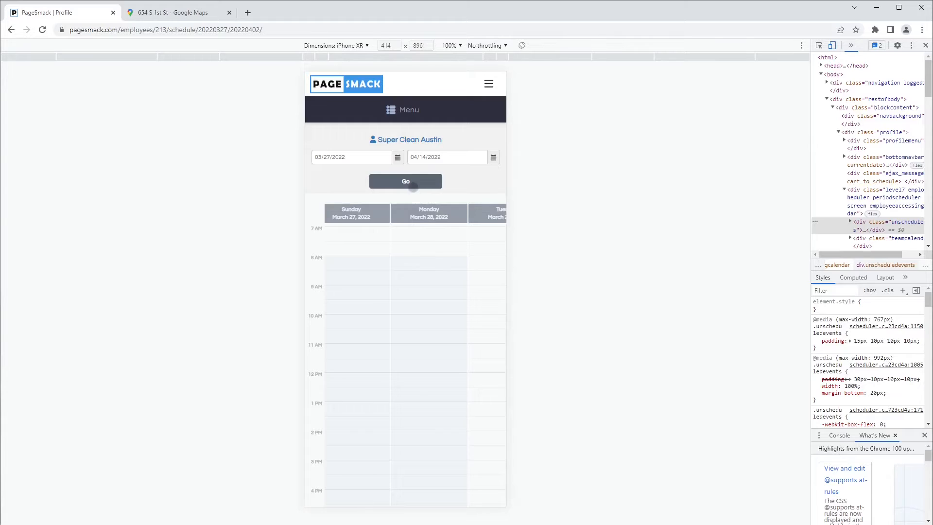
left_click(412, 183)
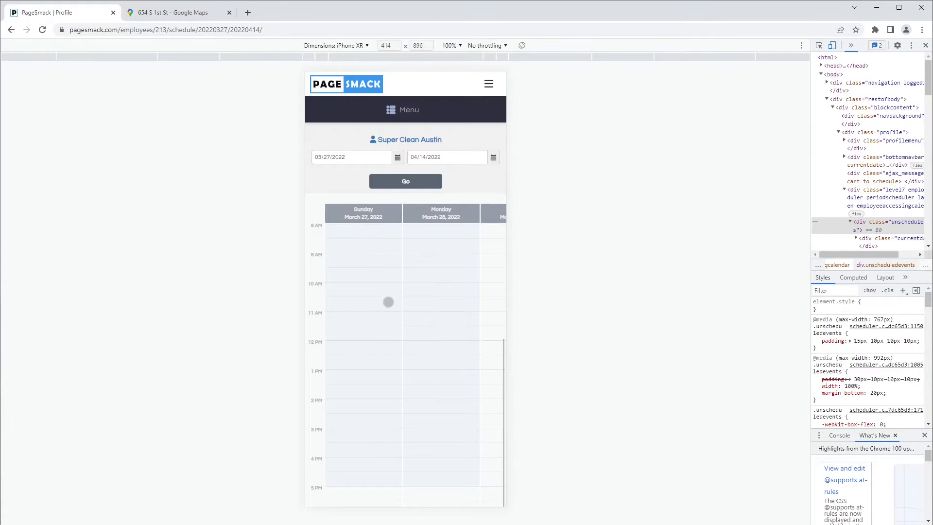
Step: Browse across the calendar days and open the info for the Friday, April 1 appointment
scroll(385, 316, "up", 2)
scroll(378, 296, "down", 1)
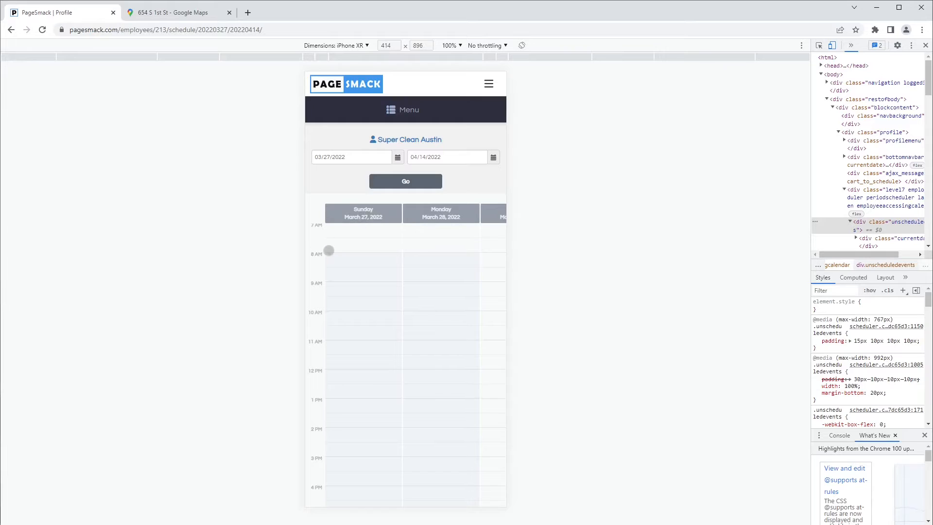
scroll(369, 369, "down", 4)
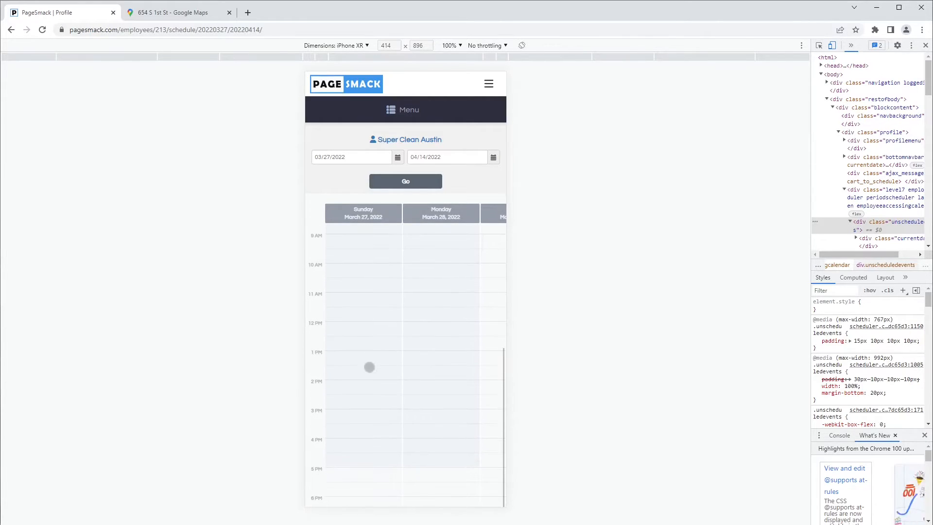
left_click_drag(439, 326, 404, 435)
left_click_drag(453, 362, 380, 360)
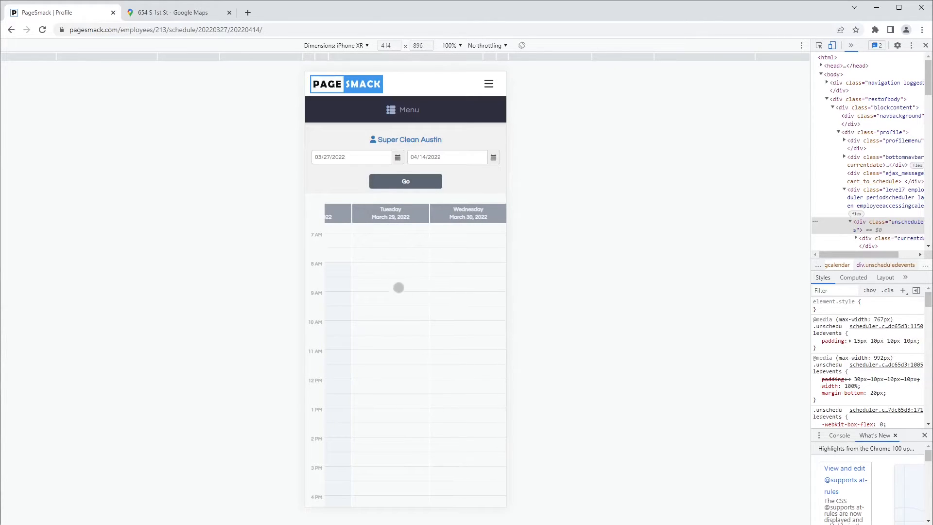
left_click_drag(452, 364, 371, 321)
left_click_drag(468, 321, 400, 329)
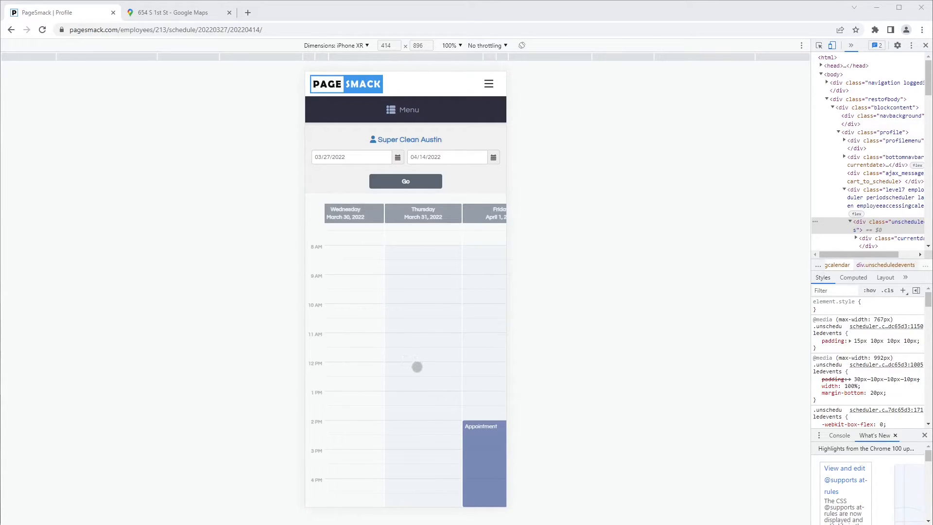
left_click_drag(415, 366, 329, 340)
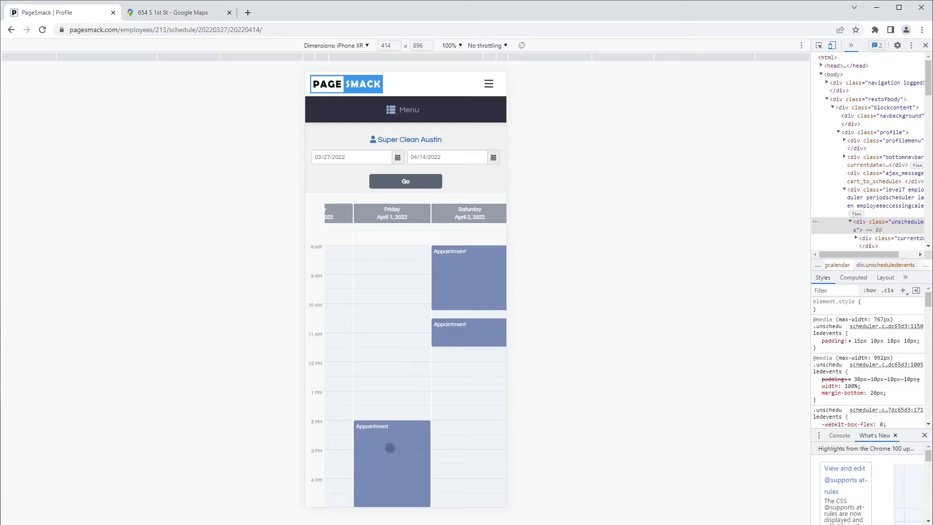
left_click(390, 447)
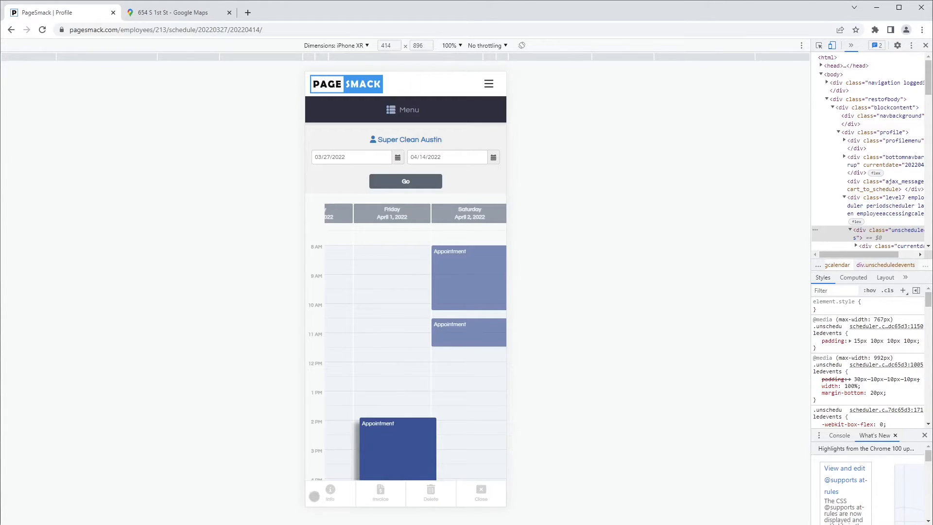
left_click(317, 494)
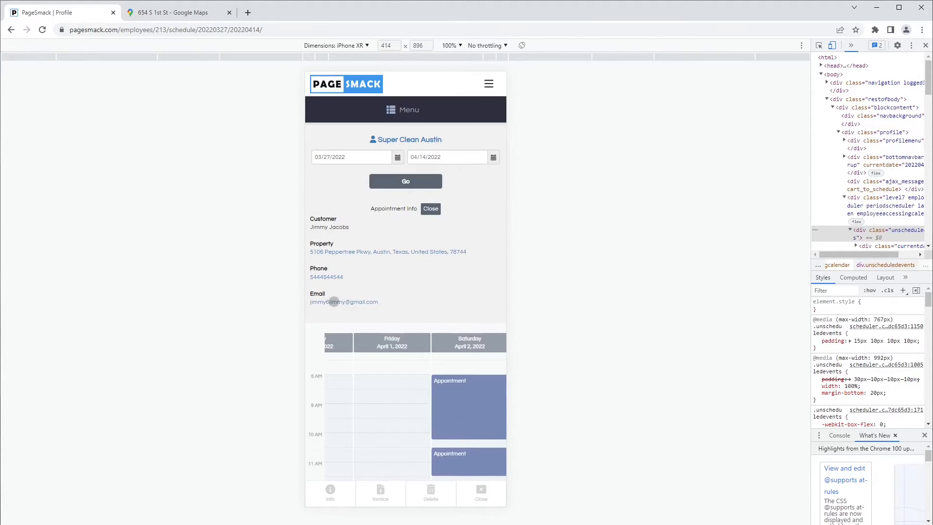
Step: Browse to Saturday, view the info for the April 2, 8 AM appointment, and close it
left_click_drag(345, 410, 392, 353)
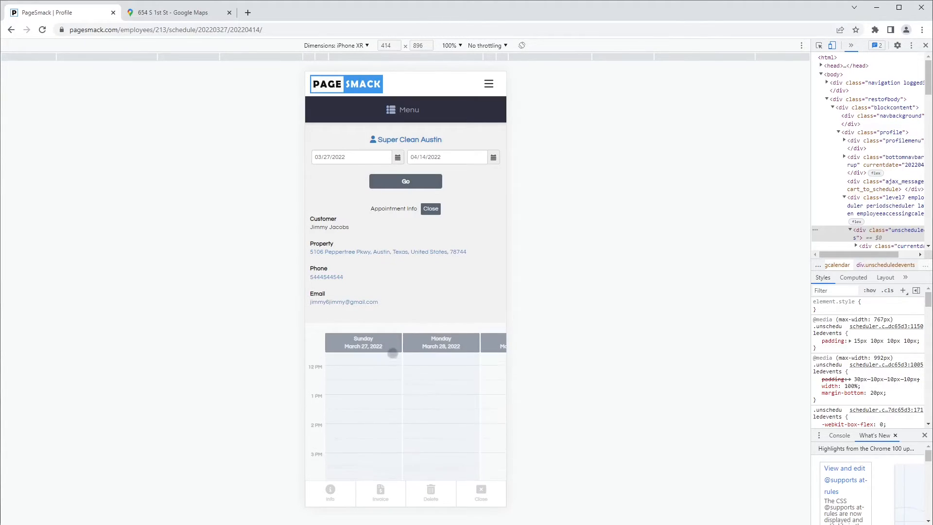
left_click_drag(390, 406, 397, 376)
left_click_drag(424, 422, 352, 381)
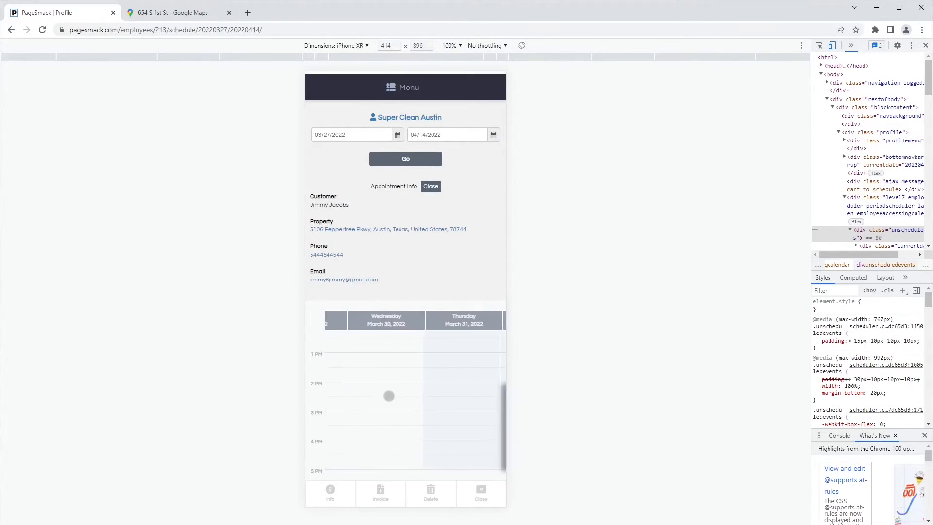
left_click_drag(415, 399, 347, 398)
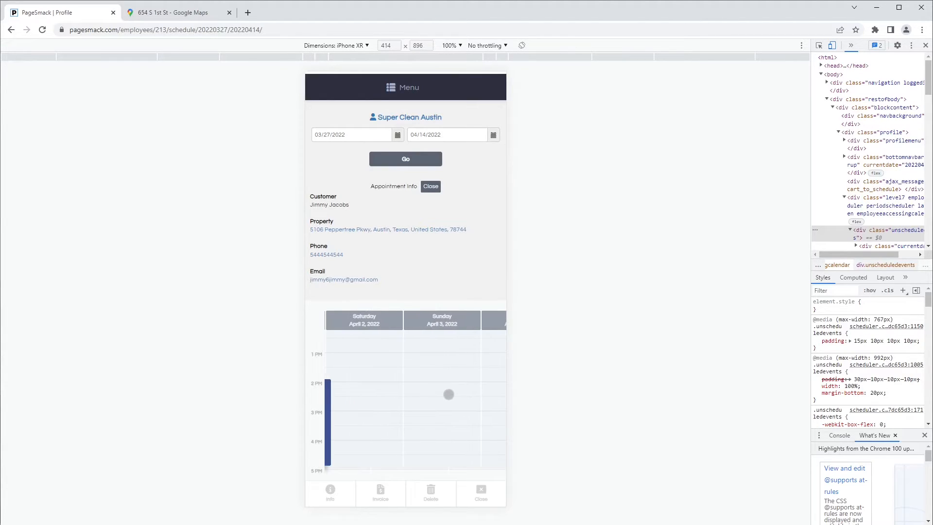
left_click_drag(410, 369, 412, 410)
left_click(394, 399)
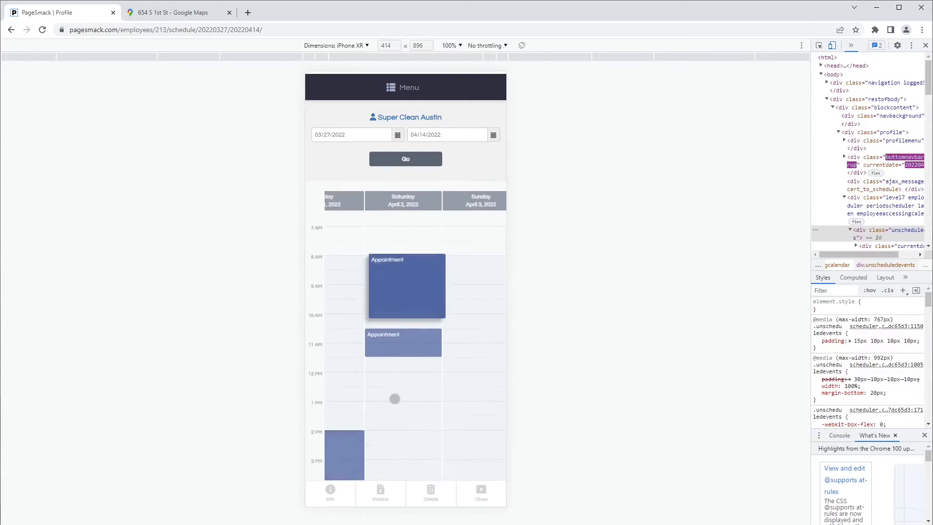
left_click(340, 493)
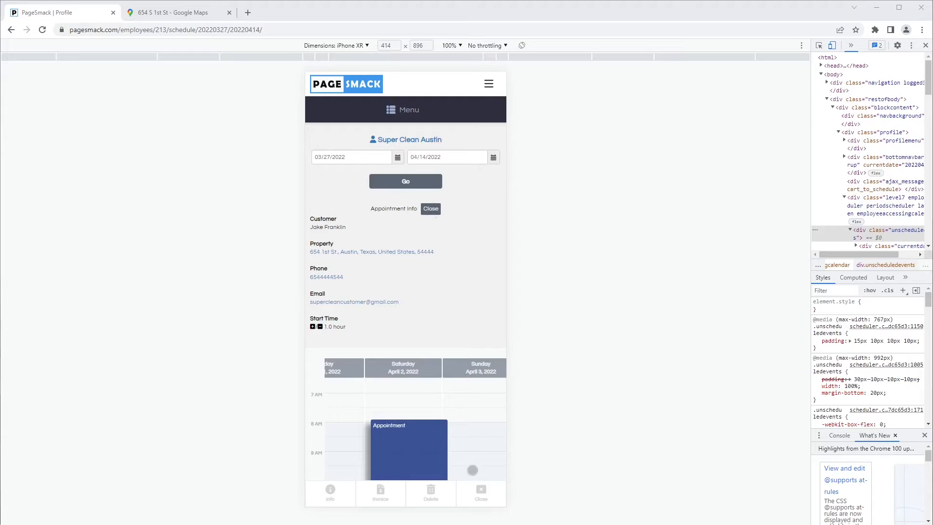
left_click(430, 209)
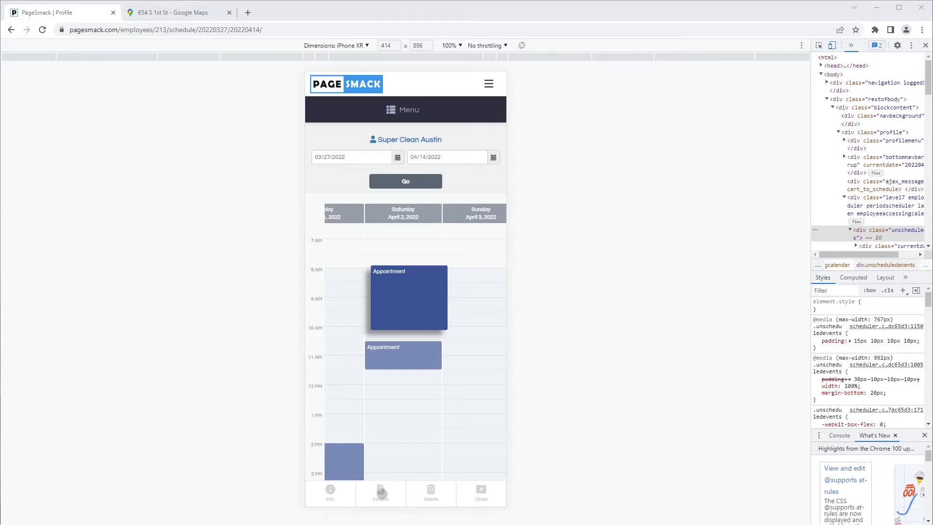
Step: Open the appointment's invoice in mobile view and review its customer and booking details
left_click(382, 492)
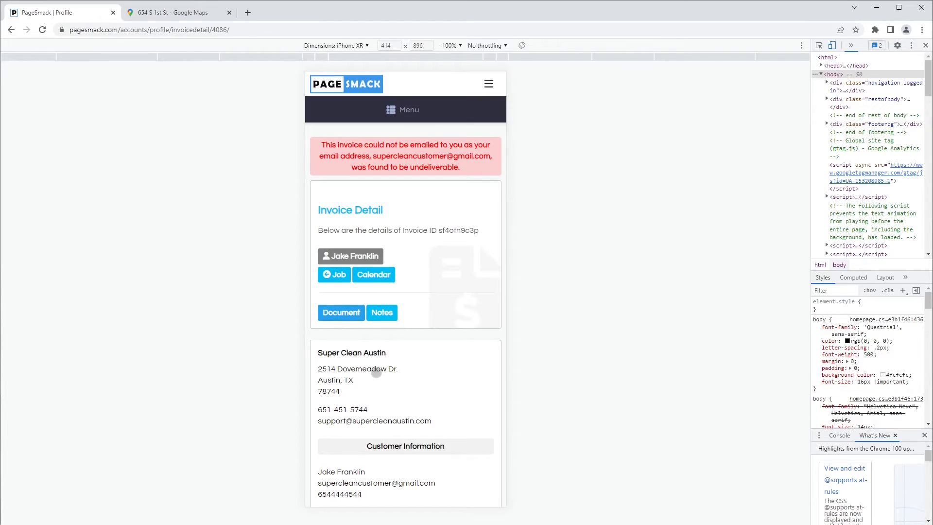
scroll(374, 370, "down", 7)
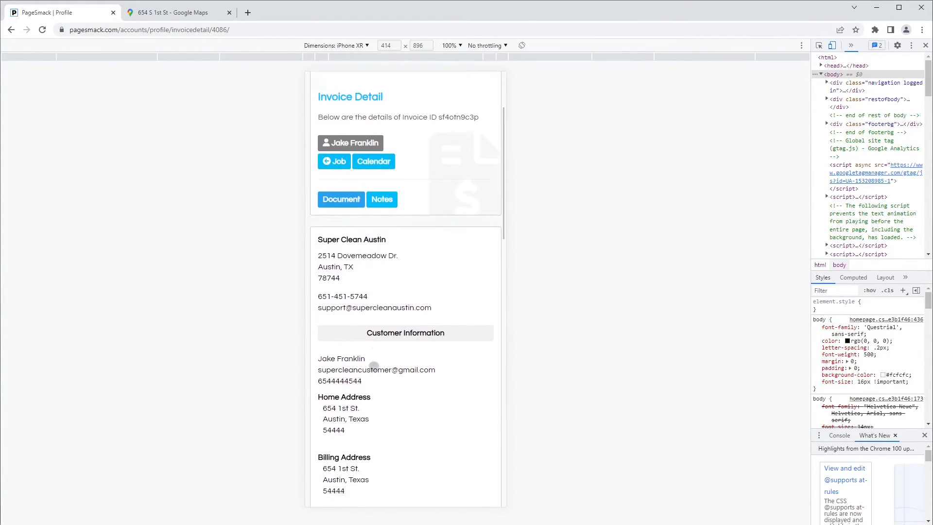
scroll(374, 367, "down", 3)
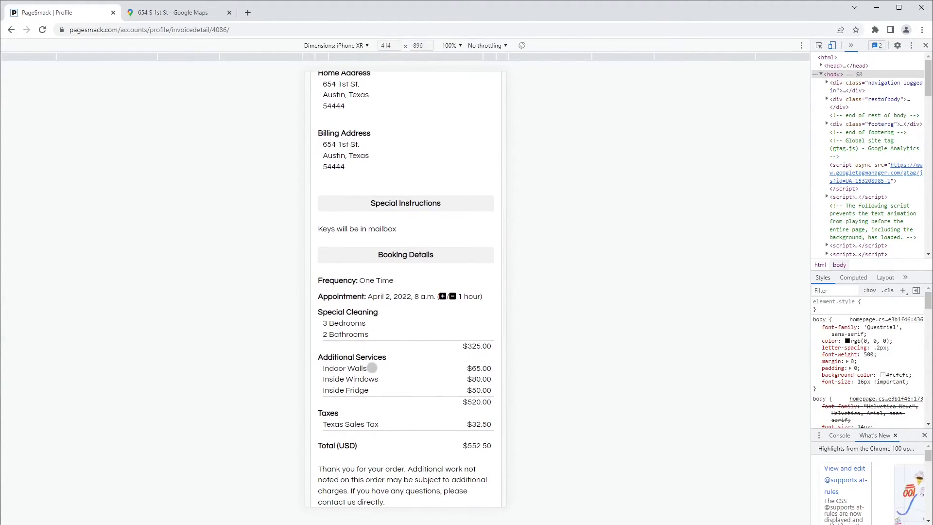
scroll(364, 334, "up", 7)
scroll(364, 333, "up", 2)
Step: Open the invoice's notes, then return to the schedule calendar
left_click(382, 313)
scroll(383, 340, "down", 3)
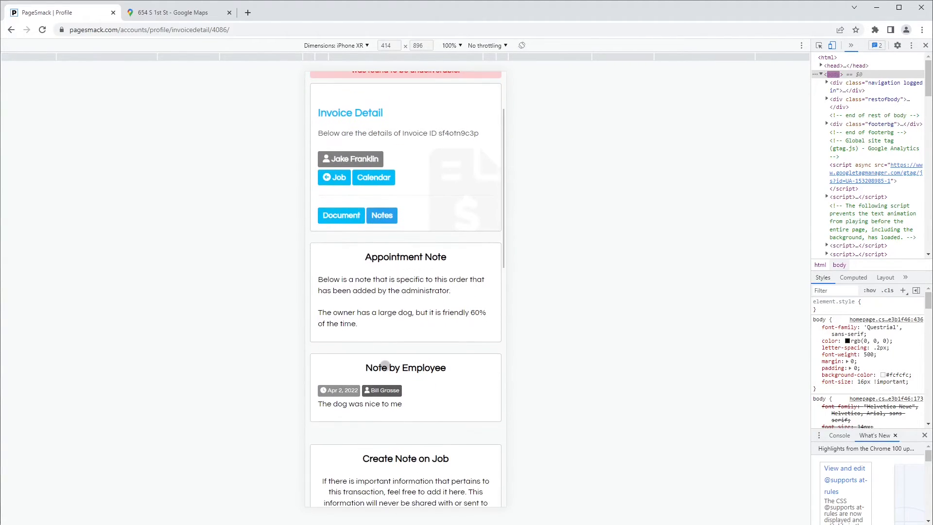
scroll(388, 361, "up", 3)
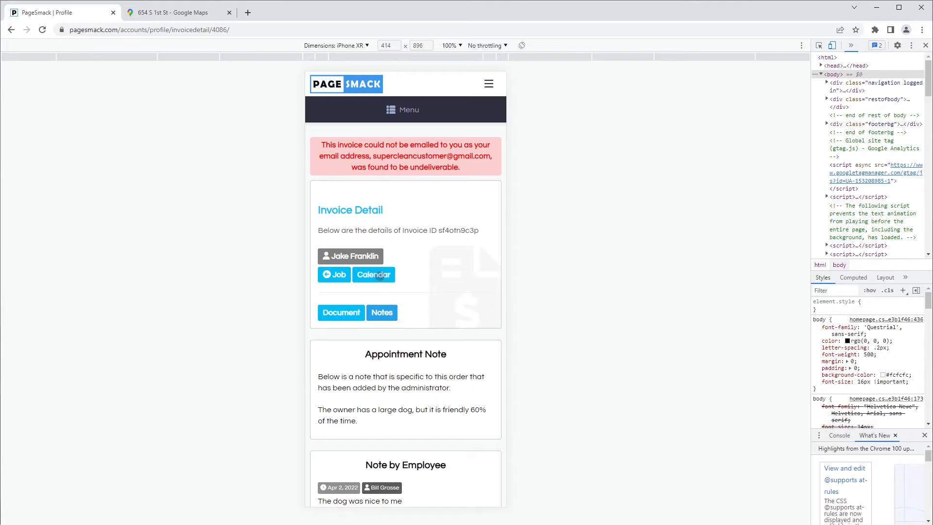
left_click(380, 275)
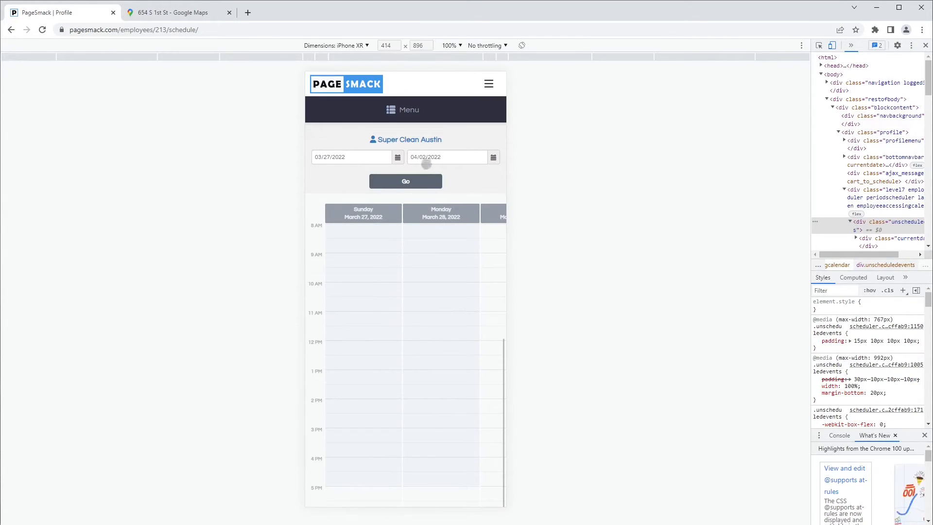
Step: Set the schedule range's end date to 04/14/2022 and load the schedule
left_click(426, 163)
left_click(444, 231)
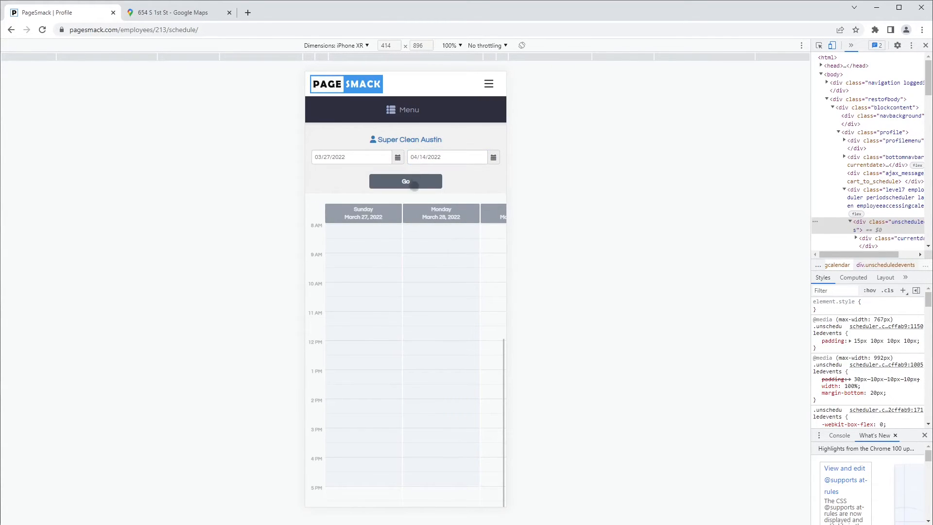
left_click(406, 181)
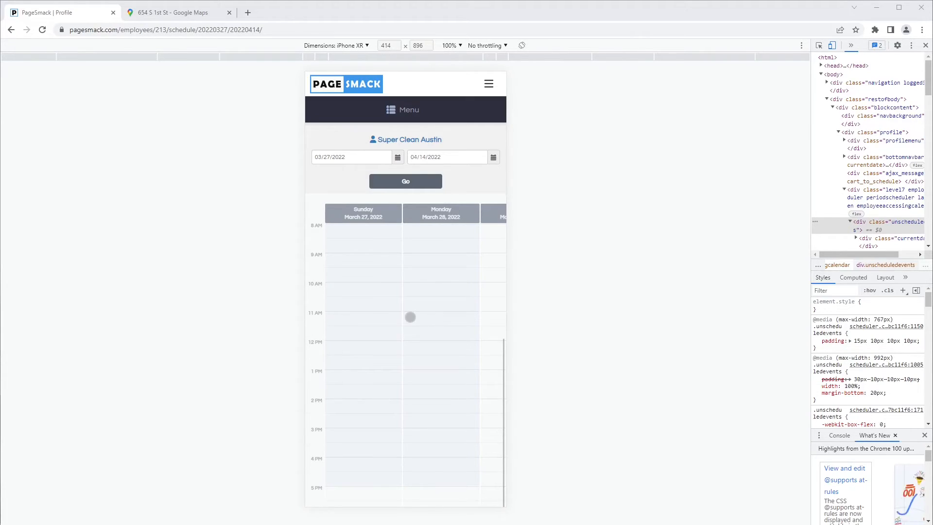
Step: Swipe to Wednesday, April 13, review the 10 AM appointment's info, and close it
left_click_drag(410, 316, 371, 325)
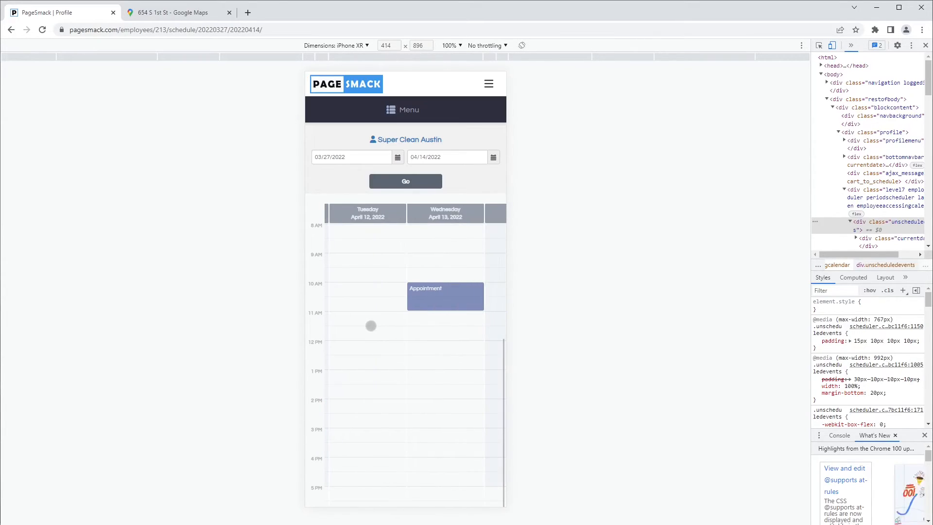
left_click_drag(439, 309, 423, 306)
left_click(411, 303)
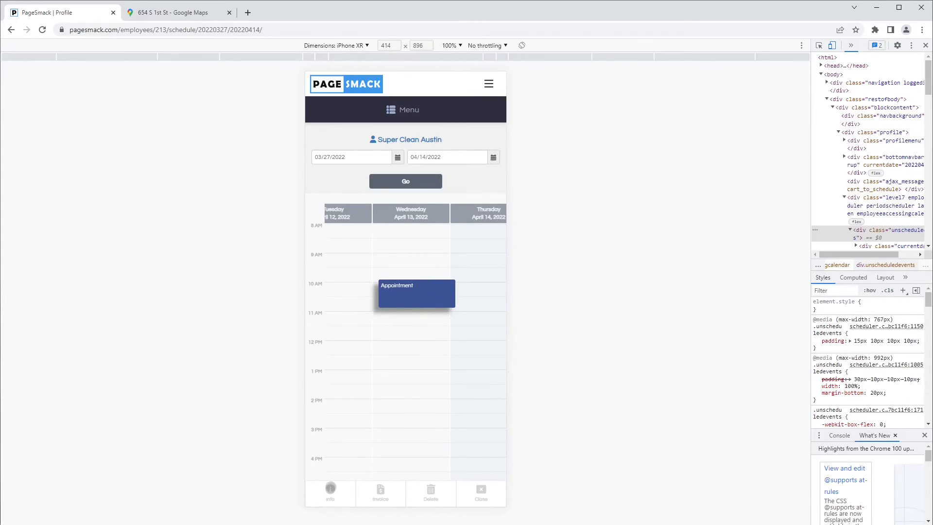
left_click(331, 488)
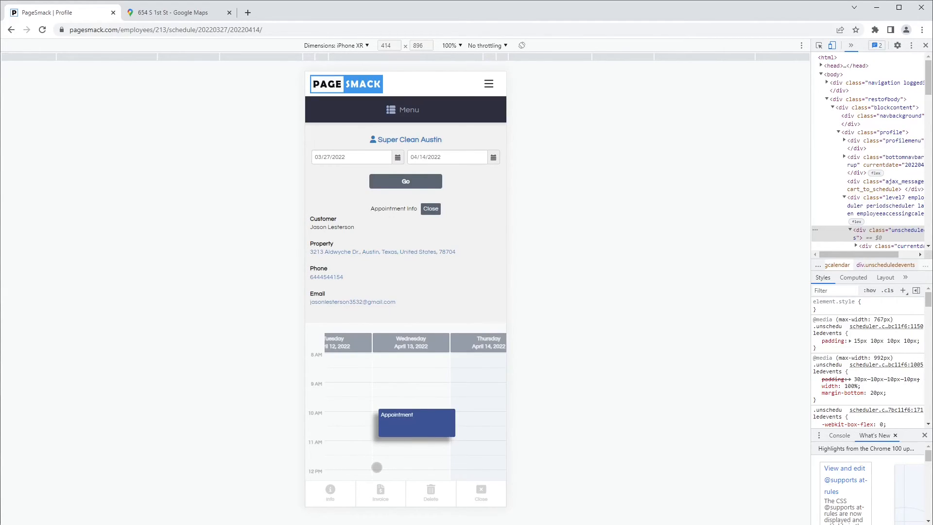
scroll(413, 421, "down", 1)
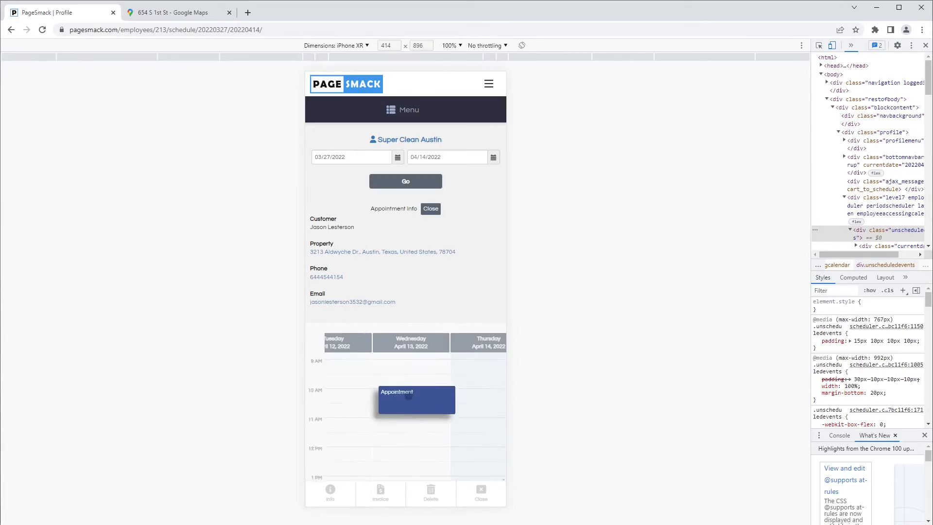
scroll(408, 396, "up", 1)
left_click(424, 424)
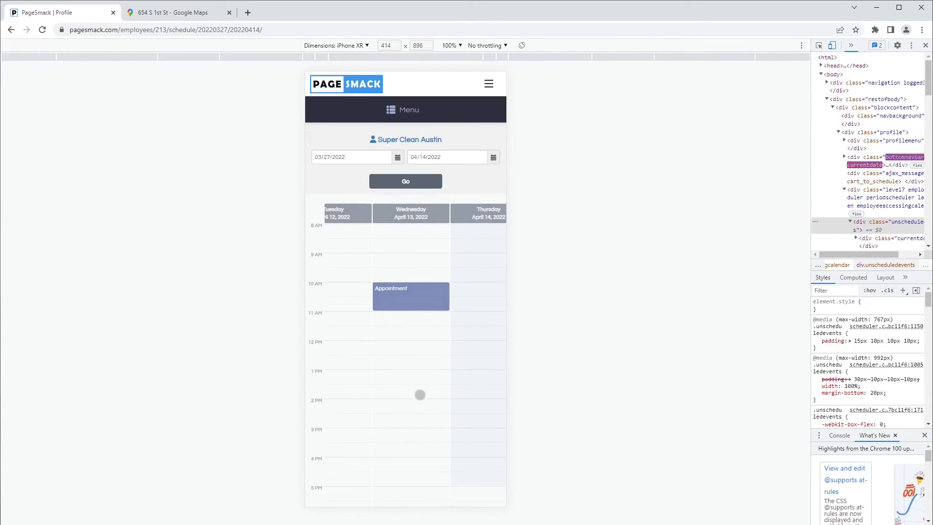
Step: Delete the Wednesday, April 13 appointment
left_click(418, 296)
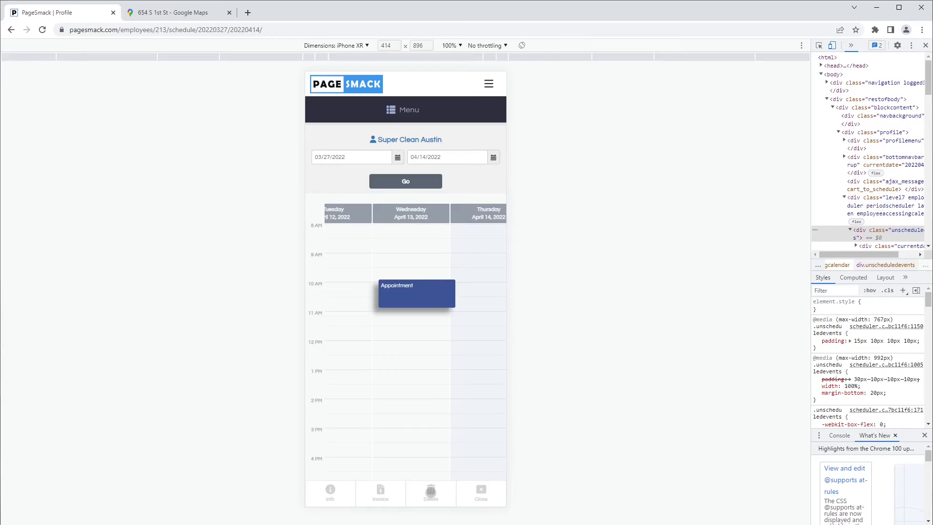
left_click(430, 491)
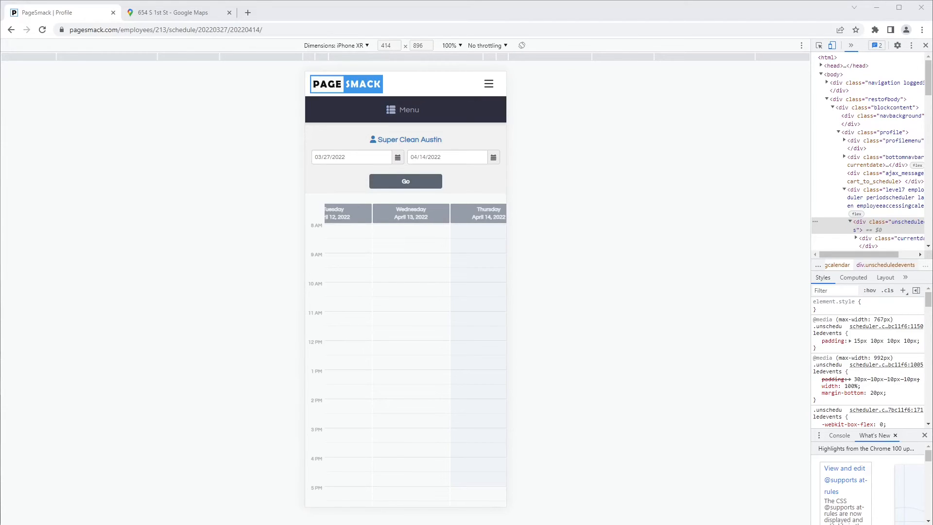
Step: Return to the employee profile, open Find Jobs, and jump to the date 04/04/2022
left_click(409, 141)
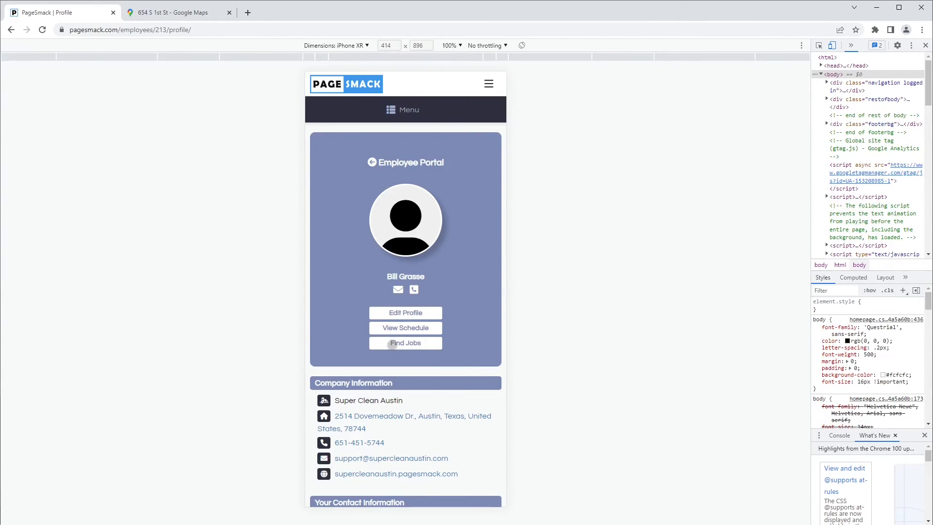
left_click(410, 343)
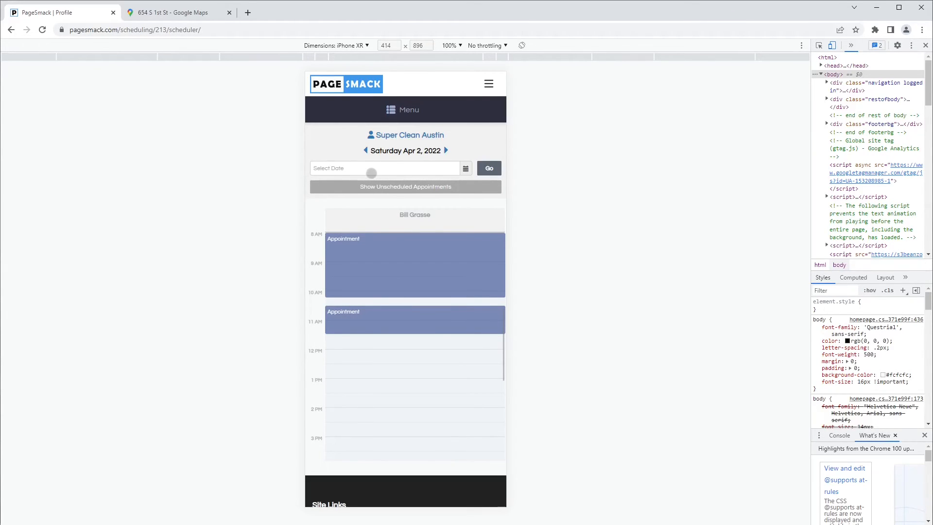
left_click(371, 173)
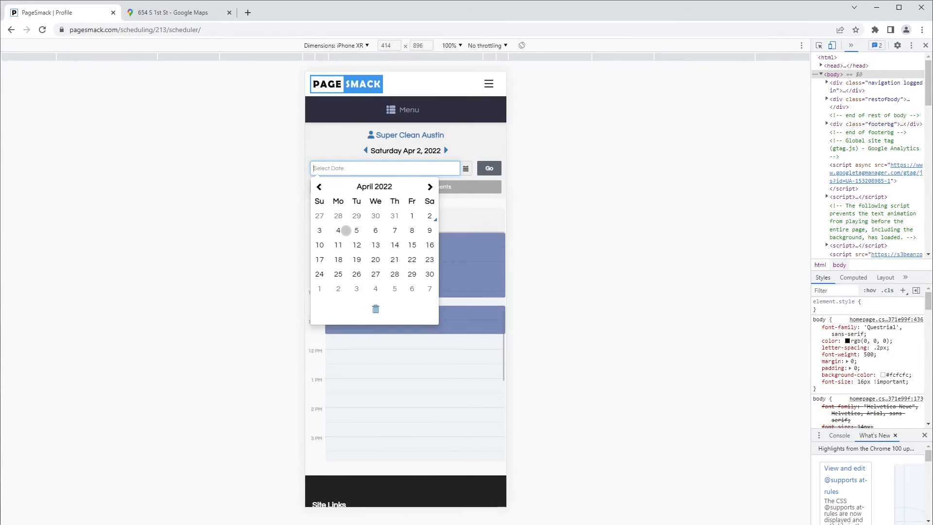
left_click(343, 231)
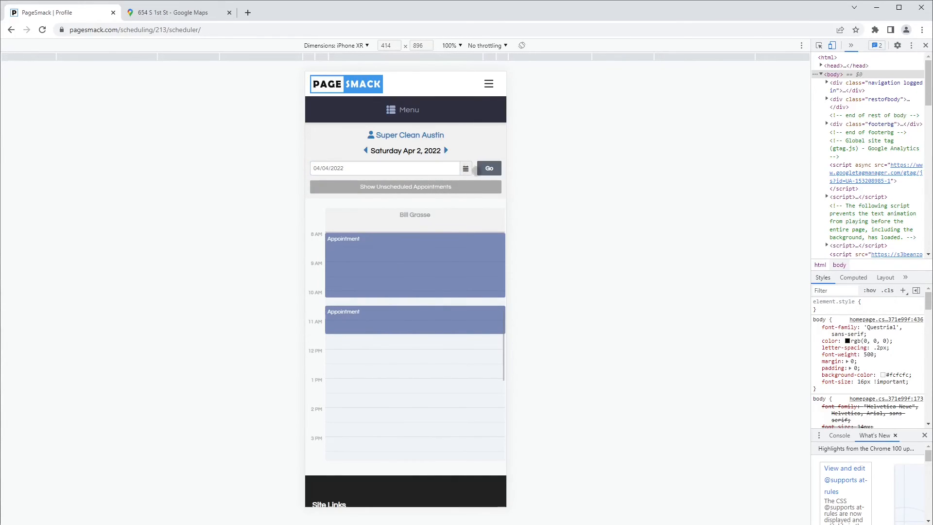
left_click(489, 168)
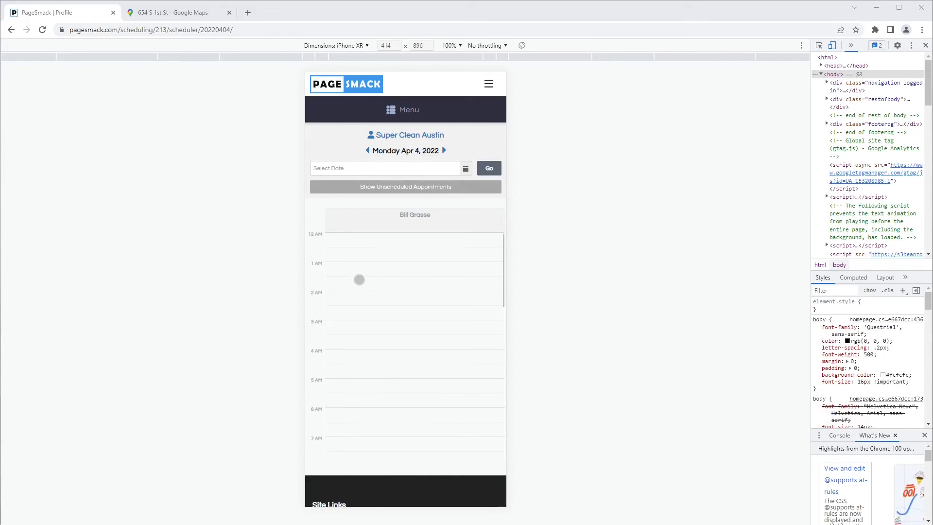
Step: Scroll through the Monday, April 4 schedule and show the unscheduled appointments
left_click_drag(356, 331, 373, 248)
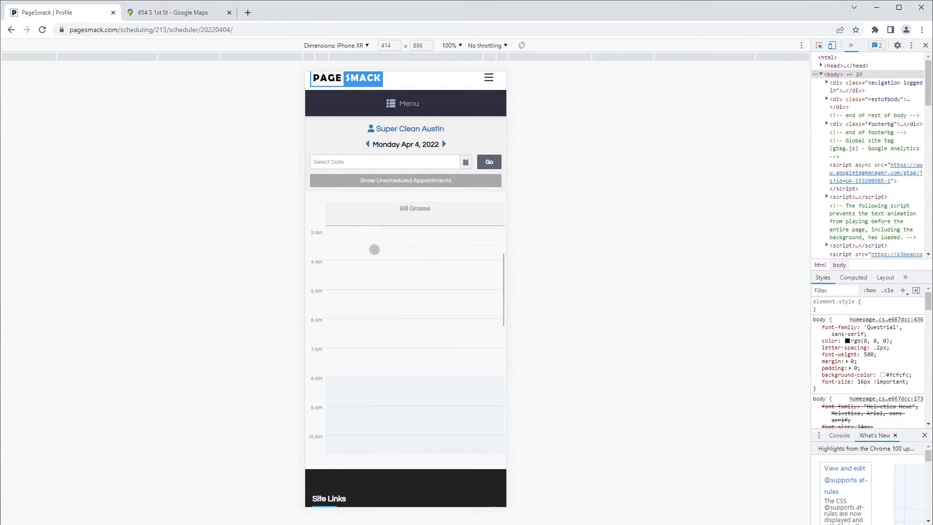
left_click_drag(379, 323, 379, 273)
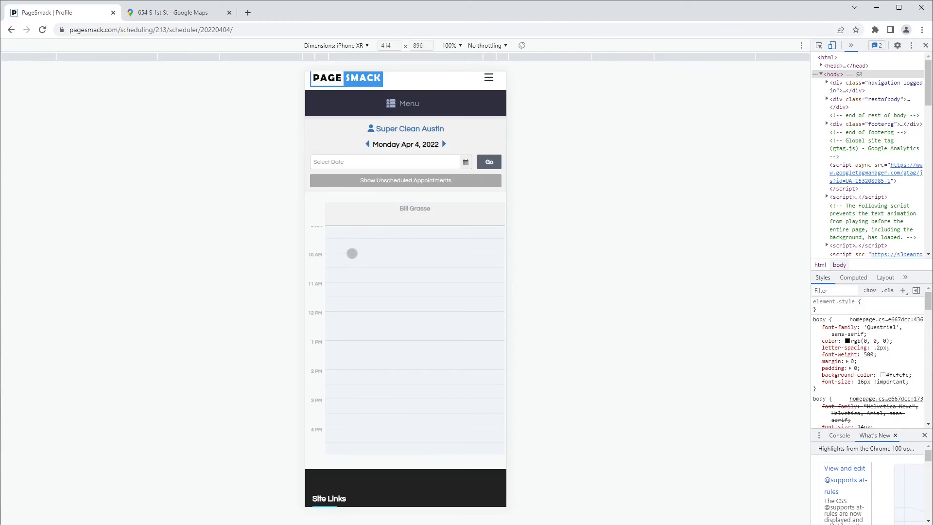
left_click_drag(352, 254, 352, 309)
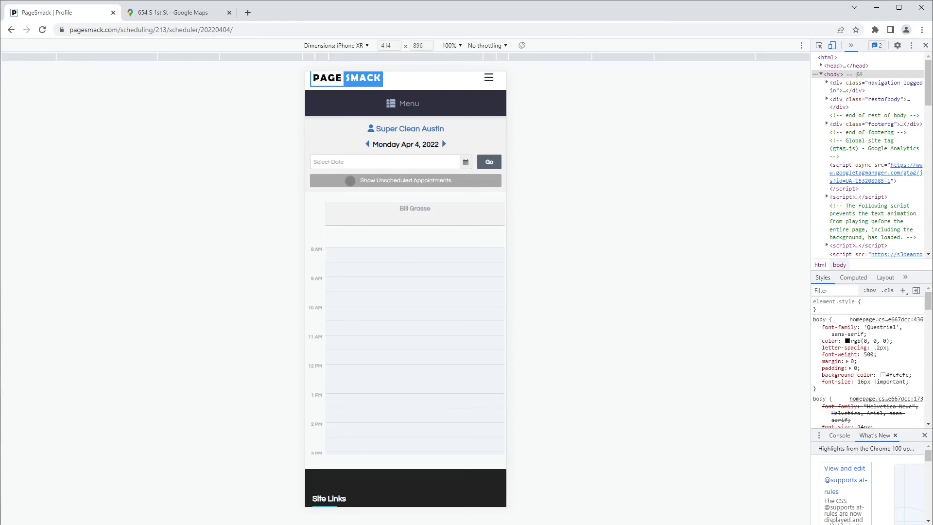
left_click(345, 181)
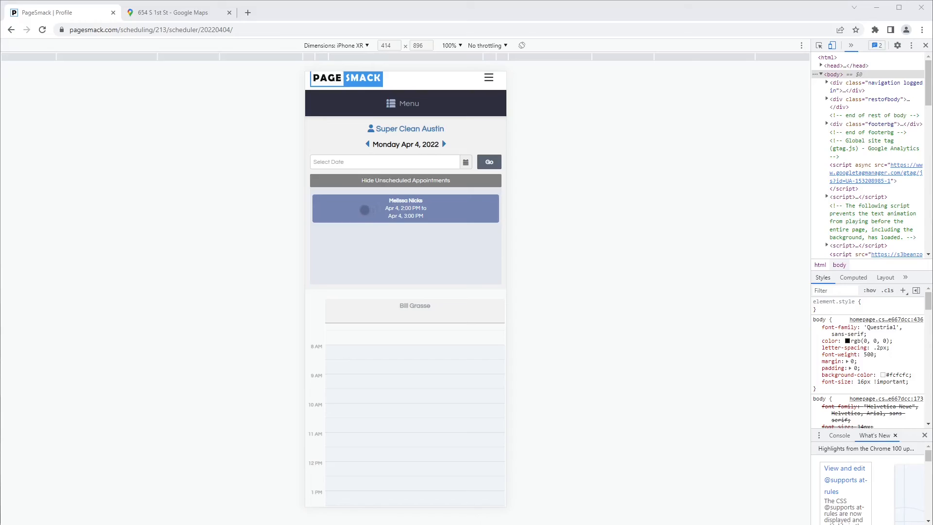
Step: Assign the unscheduled April 4, 2:00 PM booking to the employee's column
left_click(364, 210)
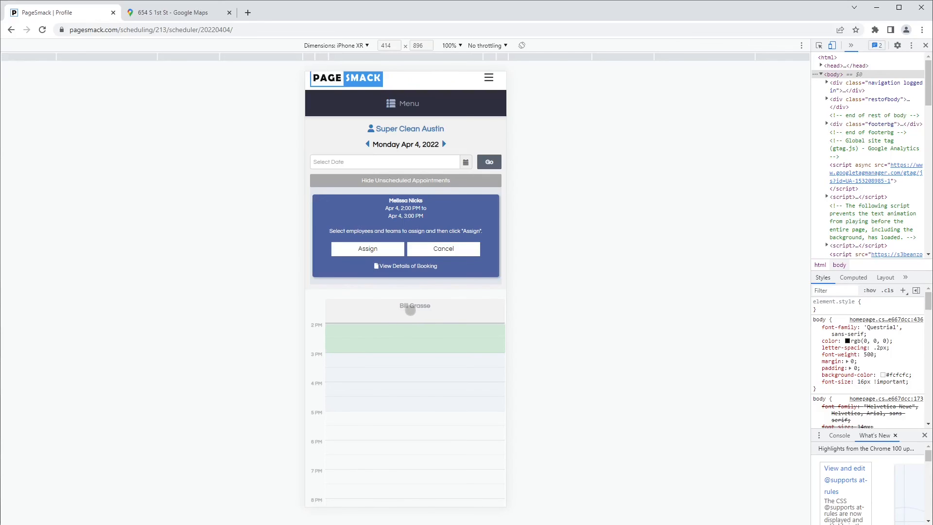
left_click(409, 311)
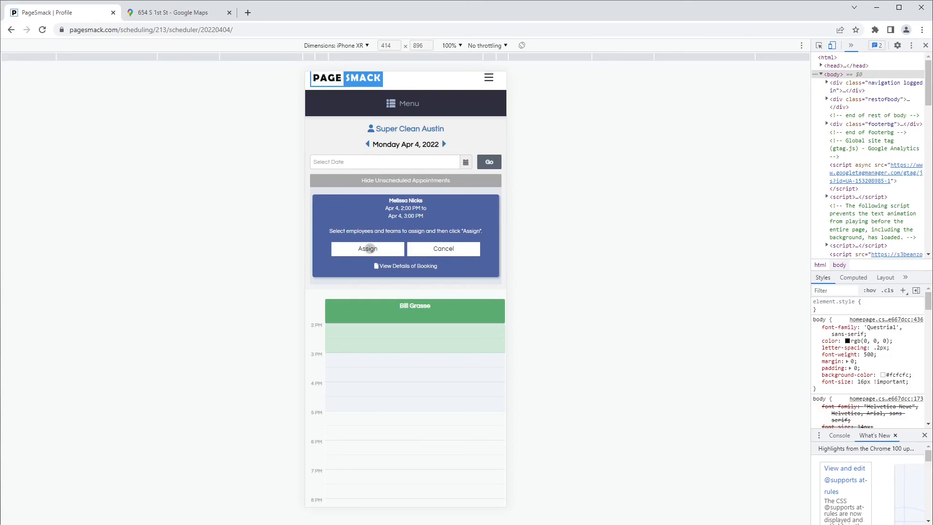
left_click(368, 248)
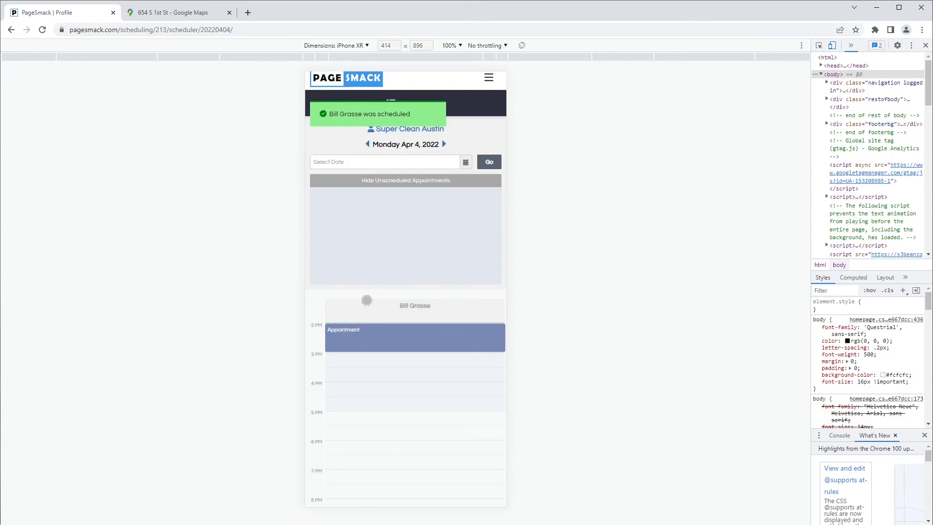